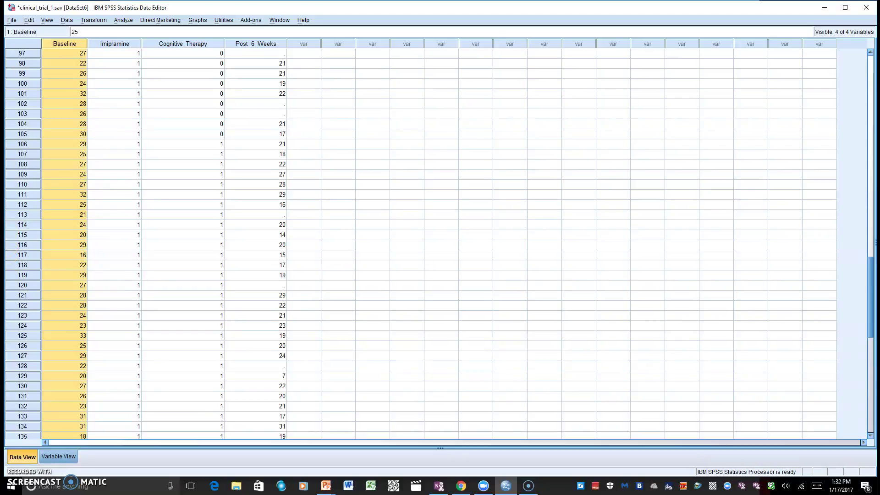
# Open the Analyze > Descriptive Statistics menu to reach Explore
pyautogui.click(123, 20)
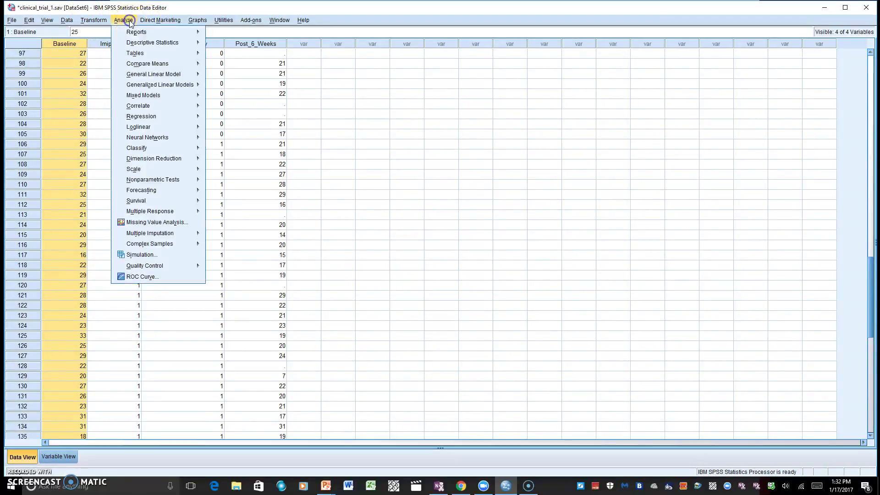
pyautogui.click(133, 43)
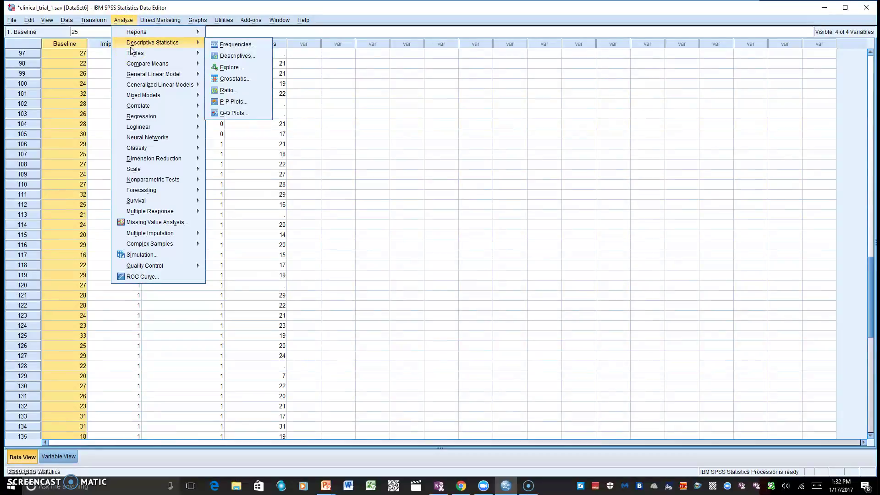
# Start Explore with Post_6_Weeks as the dependent variable and Imipramine as the factor
pyautogui.click(234, 68)
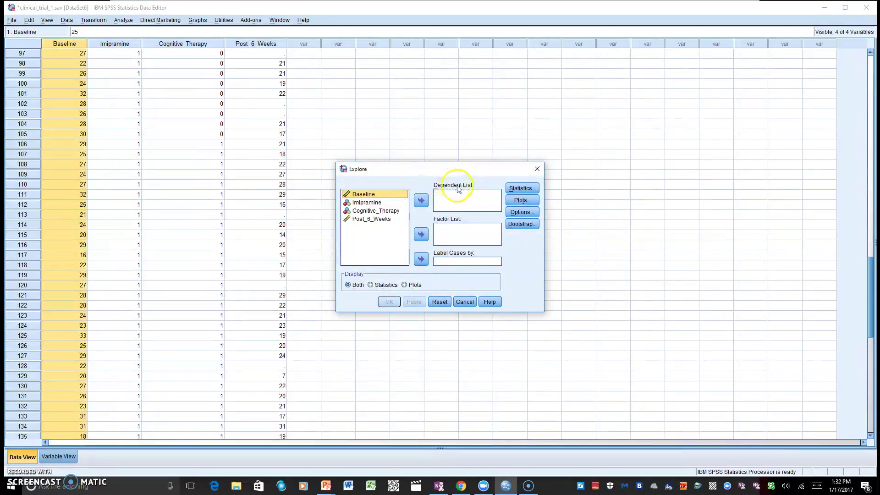
pyautogui.click(383, 219)
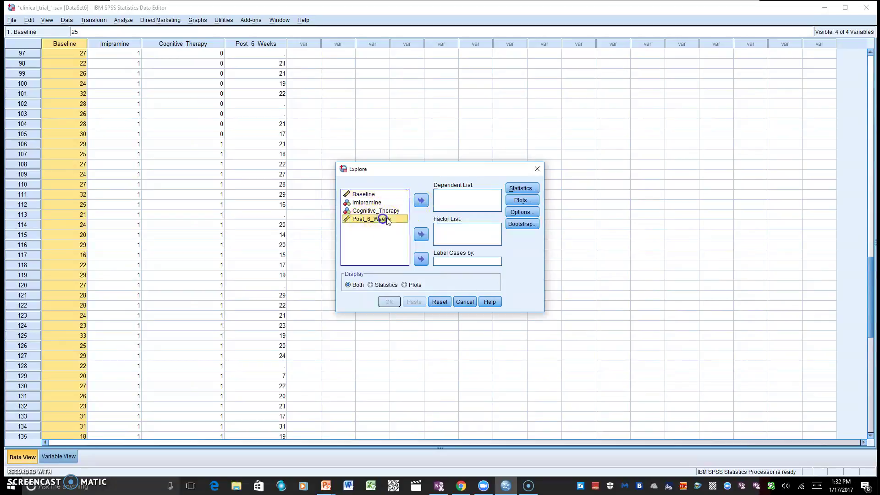
pyautogui.click(421, 200)
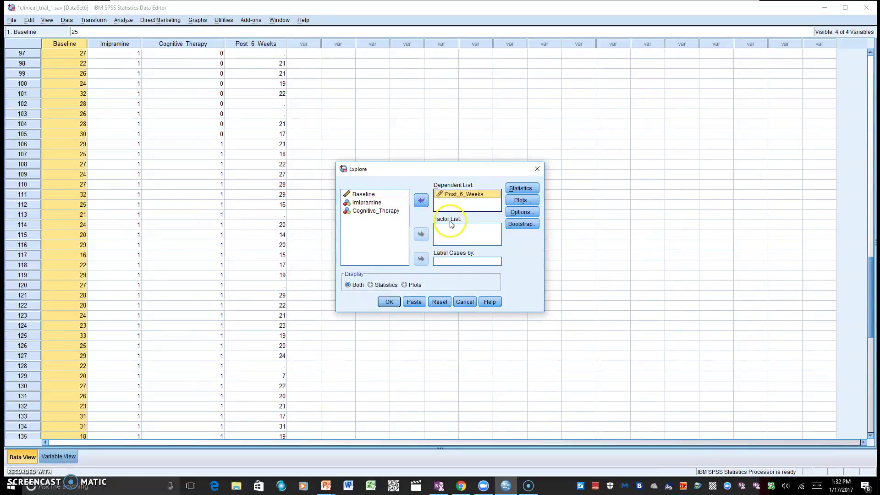
pyautogui.click(373, 202)
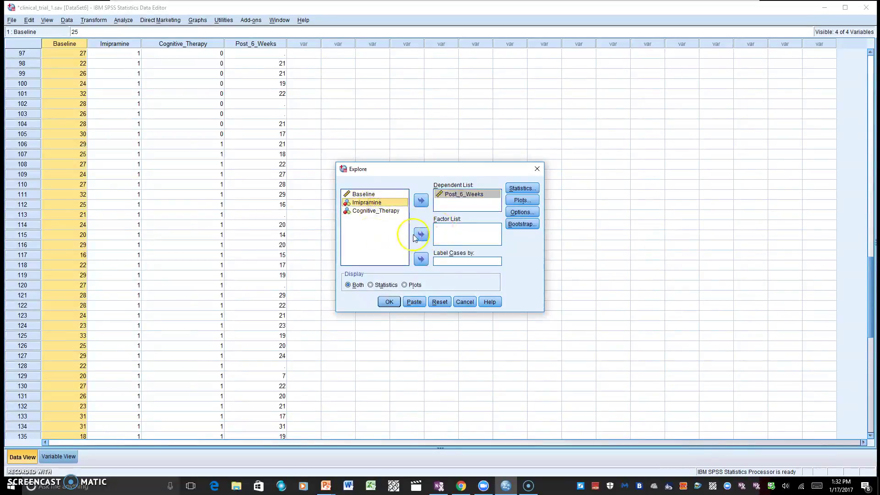
pyautogui.click(421, 235)
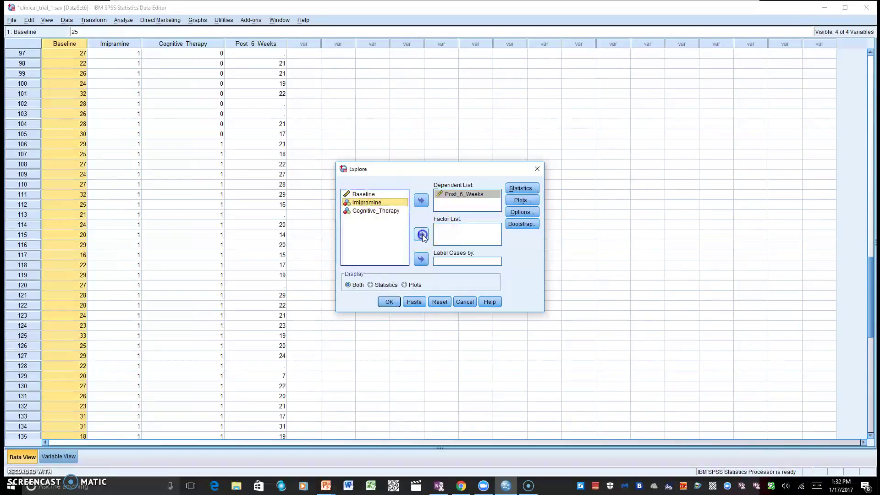
pyautogui.click(522, 189)
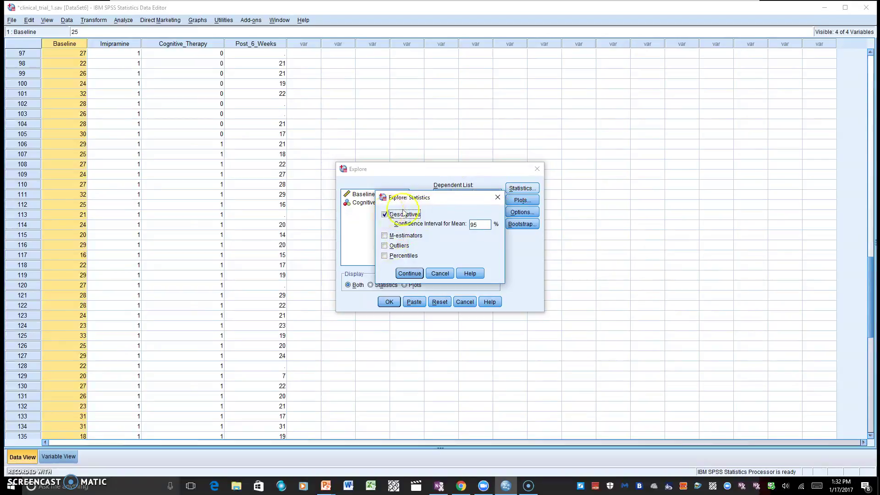
# Add outliers and request histograms and normality plots with tests, without stem-and-leaf plots
pyautogui.click(389, 247)
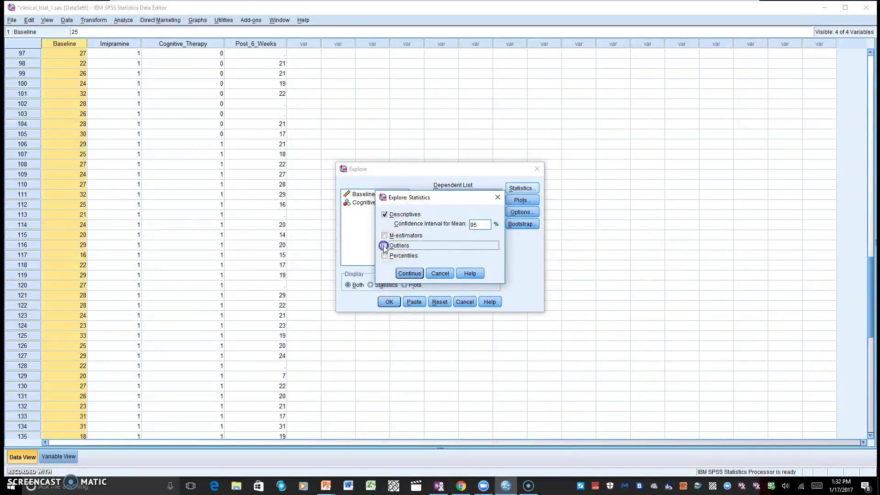
pyautogui.click(410, 274)
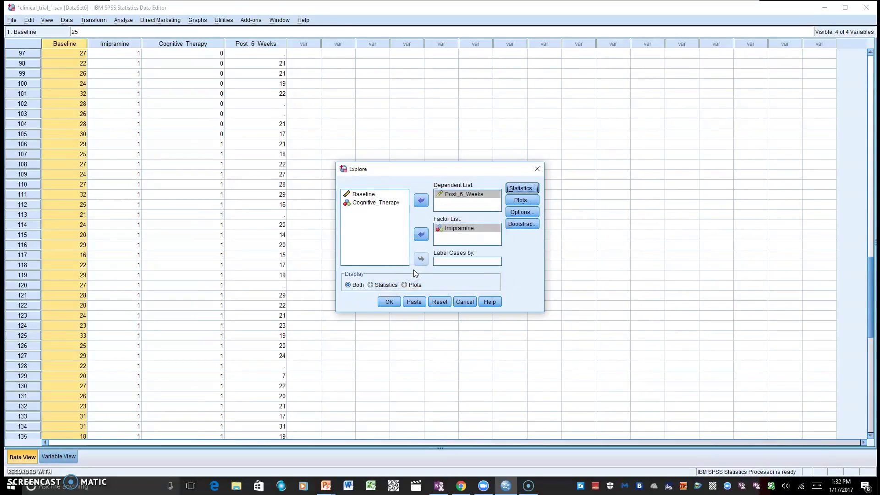
pyautogui.click(520, 201)
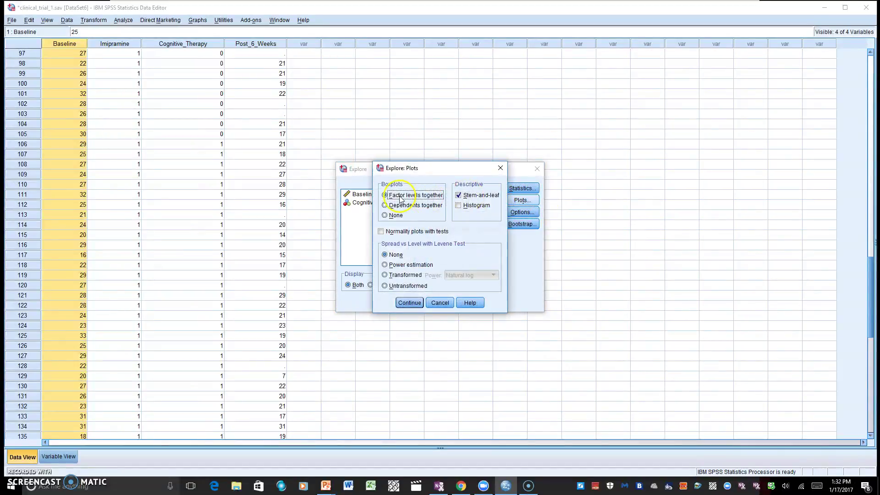
pyautogui.click(459, 206)
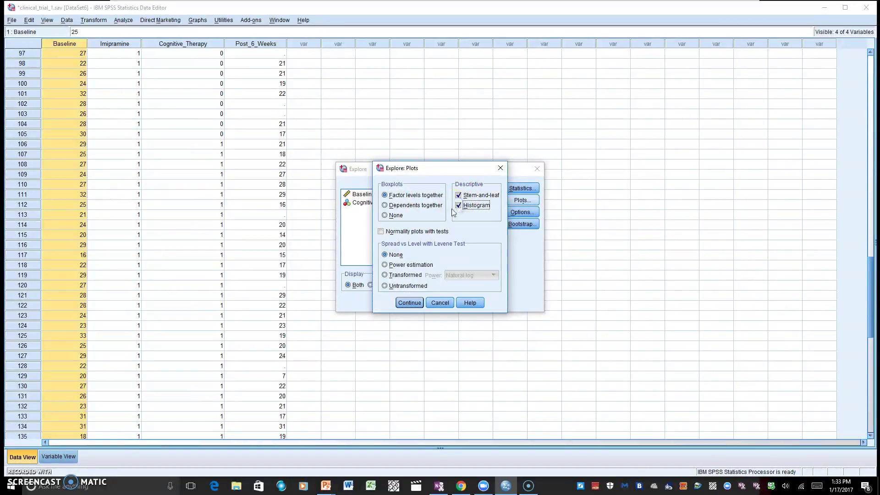
pyautogui.click(458, 196)
pyautogui.click(458, 196)
pyautogui.click(381, 231)
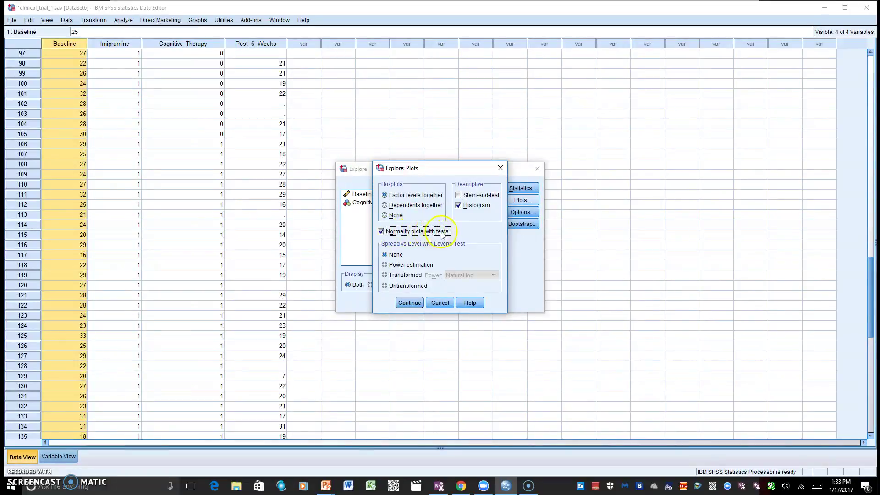
pyautogui.click(408, 303)
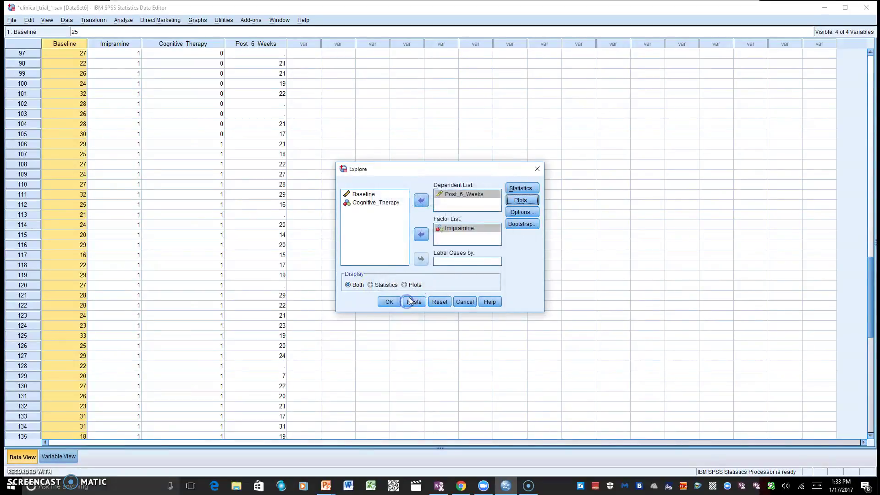
# Keep the default missing-value handling and run the Explore analysis
pyautogui.click(525, 212)
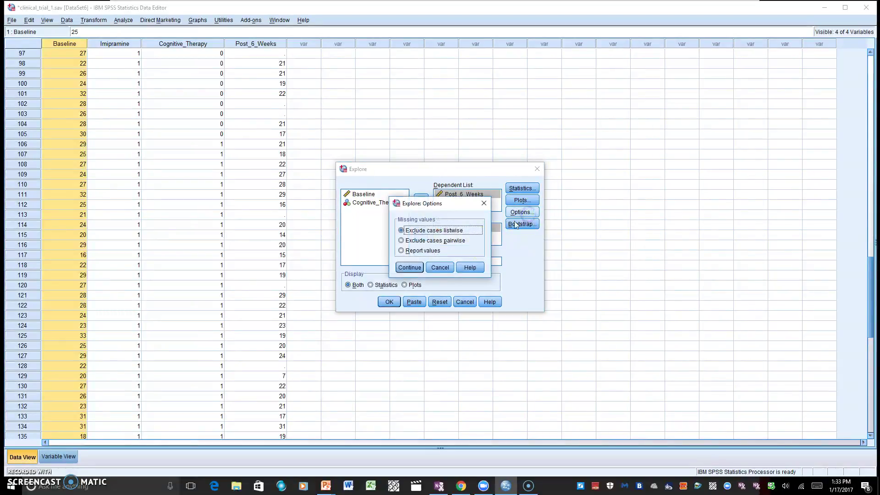
pyautogui.click(415, 268)
pyautogui.click(384, 301)
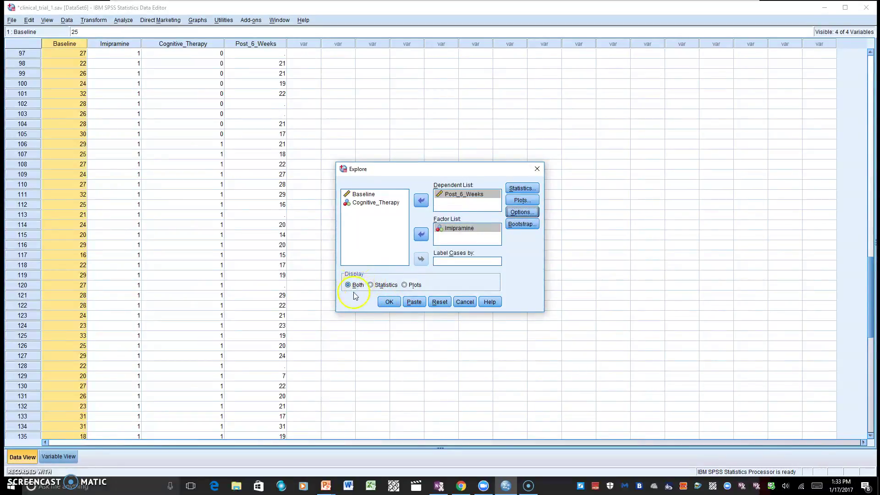
pyautogui.click(389, 302)
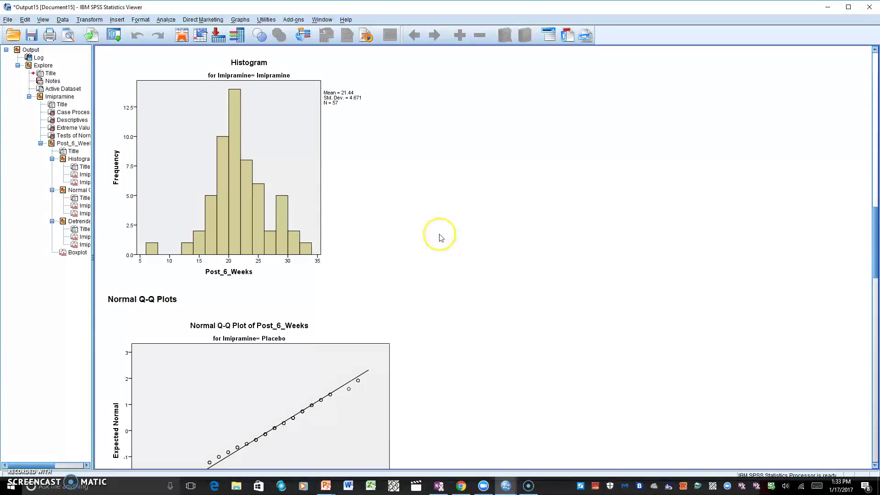
# Review the Explore output and select the Tests of Normality table (Shapiro-Wilk .417 and .089)
pyautogui.scroll(20, 441, 229)
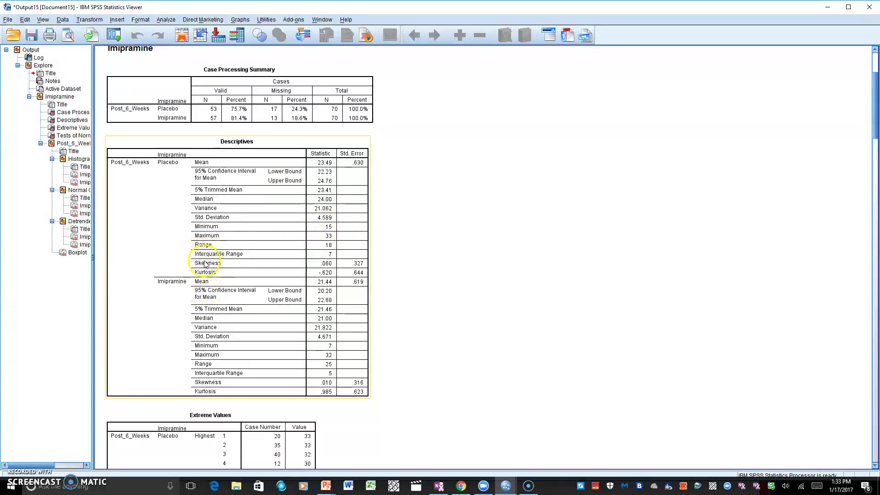
pyautogui.scroll(-9, 458, 229)
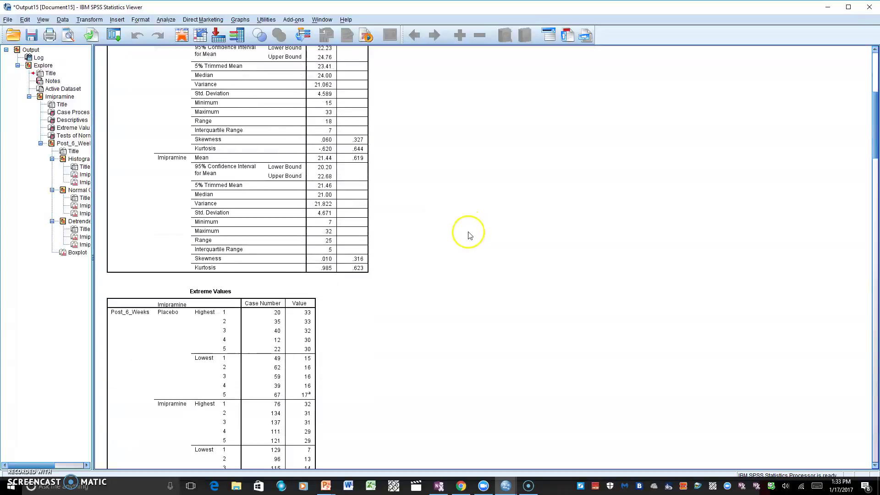
pyautogui.scroll(-5, 470, 232)
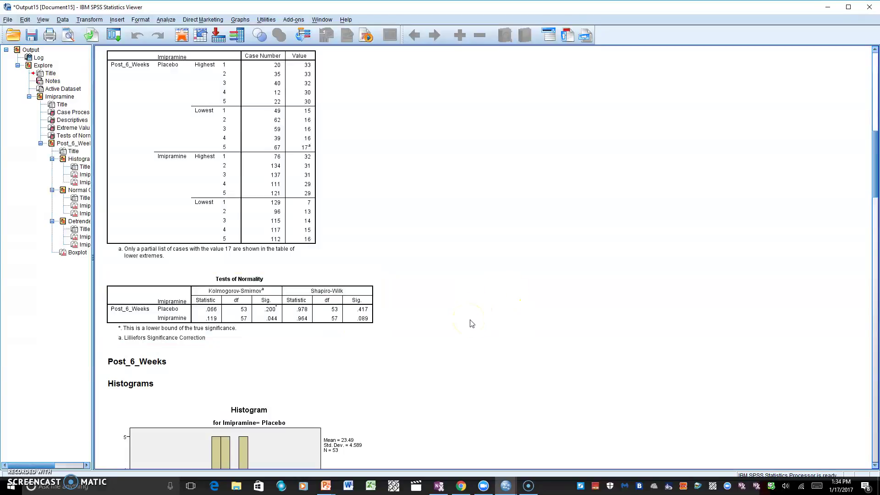
pyautogui.click(351, 310)
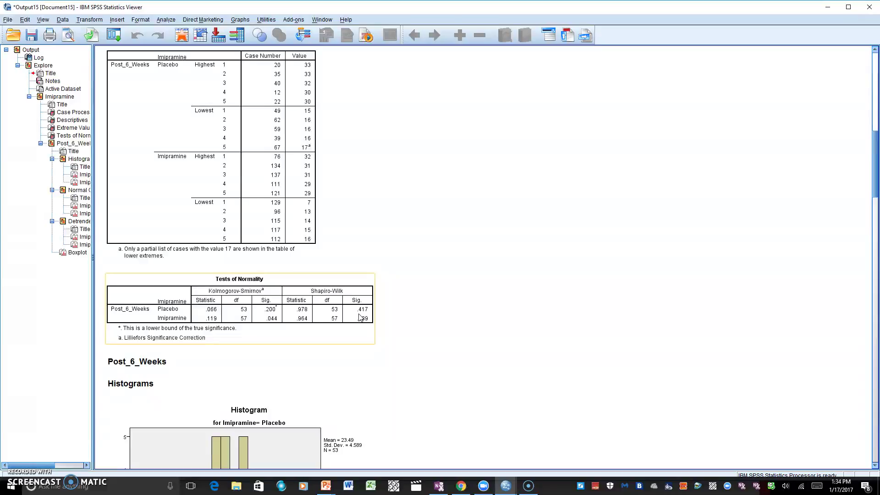
# Scroll past the Q-Q plots to the Post_6_Weeks boxplot and deselect it
pyautogui.scroll(-5, 358, 319)
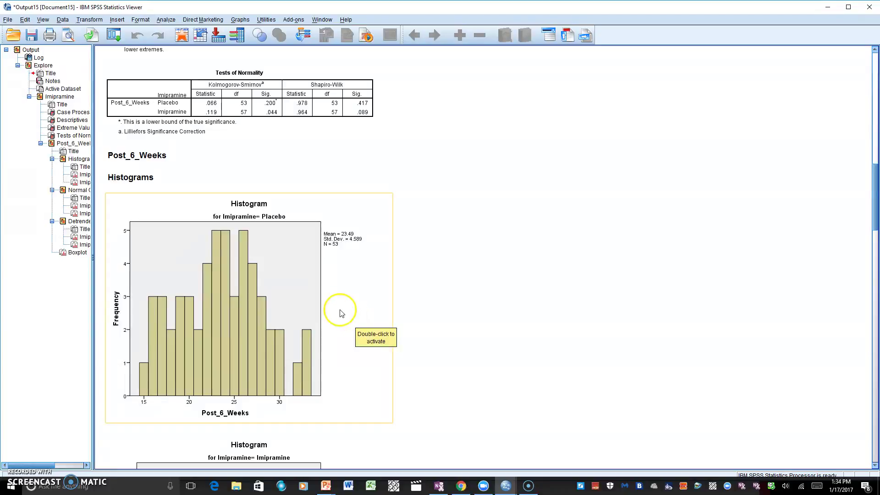
pyautogui.scroll(-1, 285, 298)
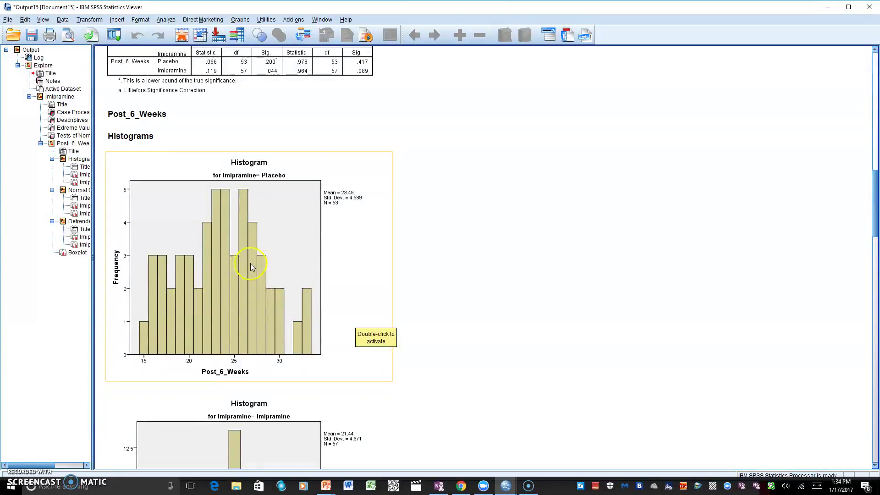
pyautogui.scroll(-5, 251, 263)
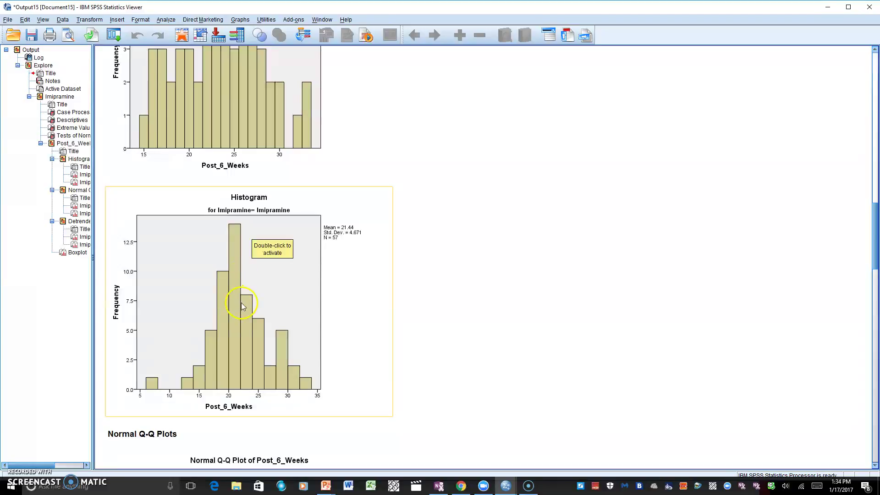
pyautogui.scroll(-2, 246, 304)
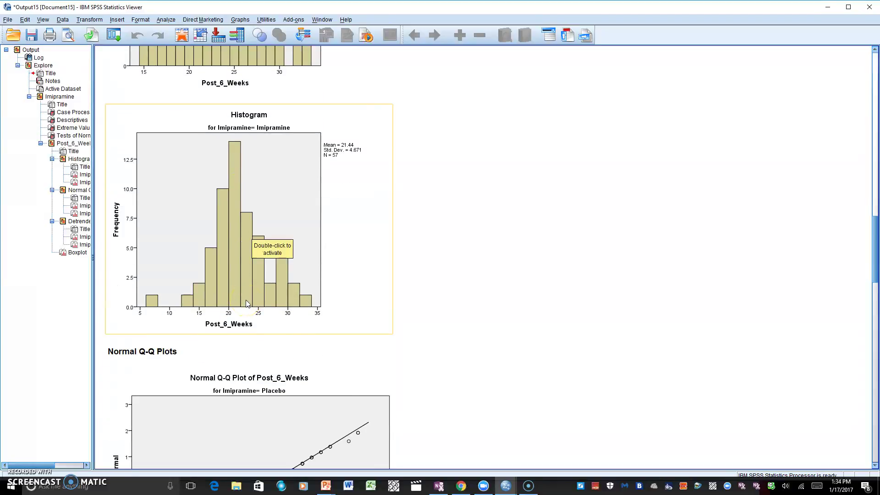
pyautogui.scroll(-5, 246, 303)
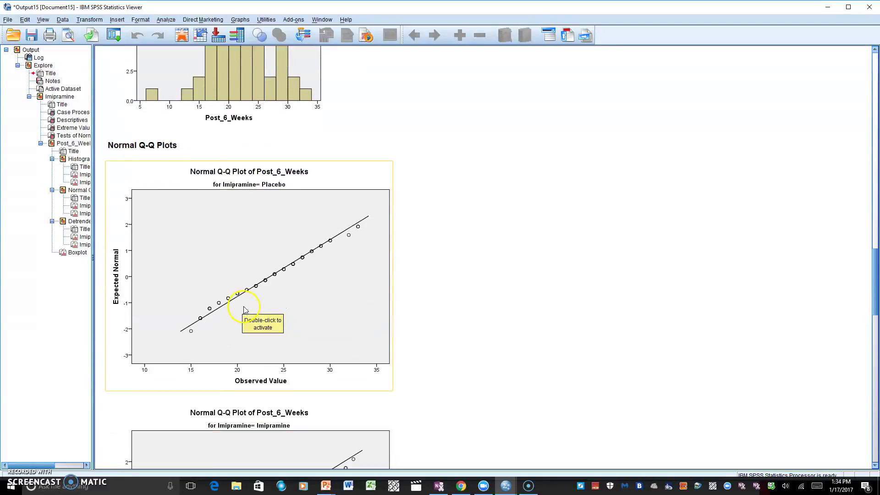
pyautogui.scroll(-4, 244, 307)
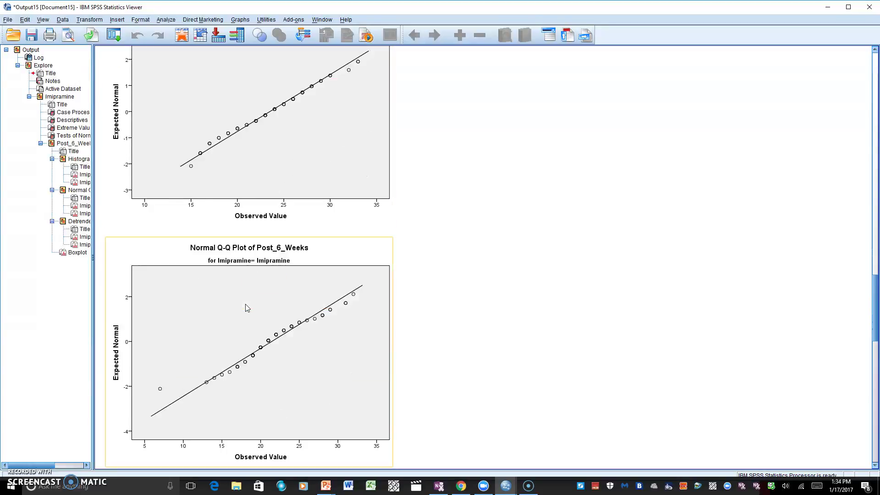
pyautogui.scroll(-12, 246, 304)
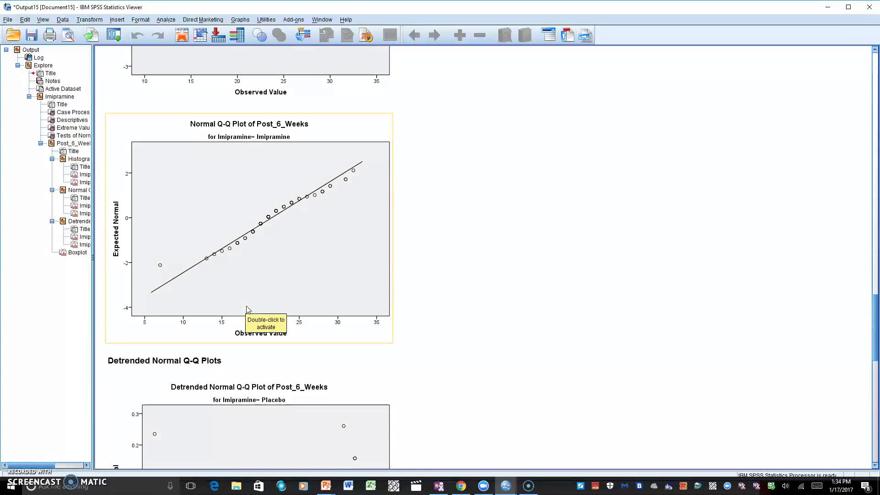
pyautogui.scroll(-6, 256, 313)
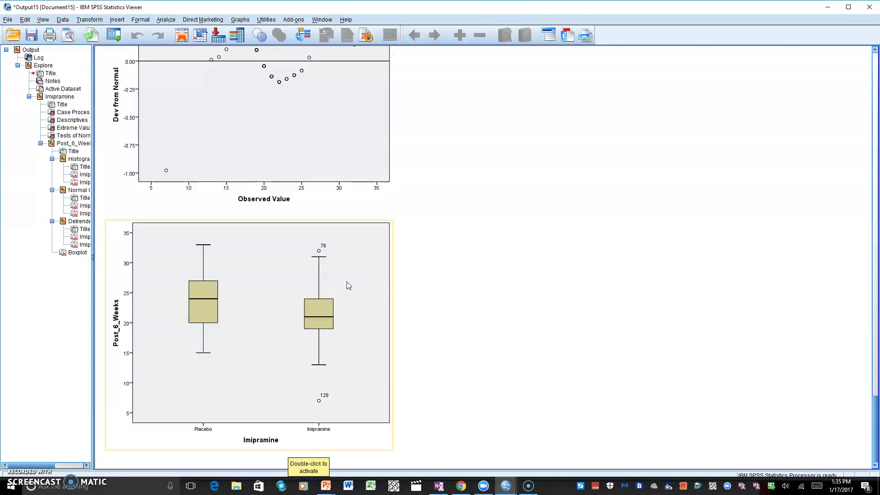
pyautogui.click(428, 266)
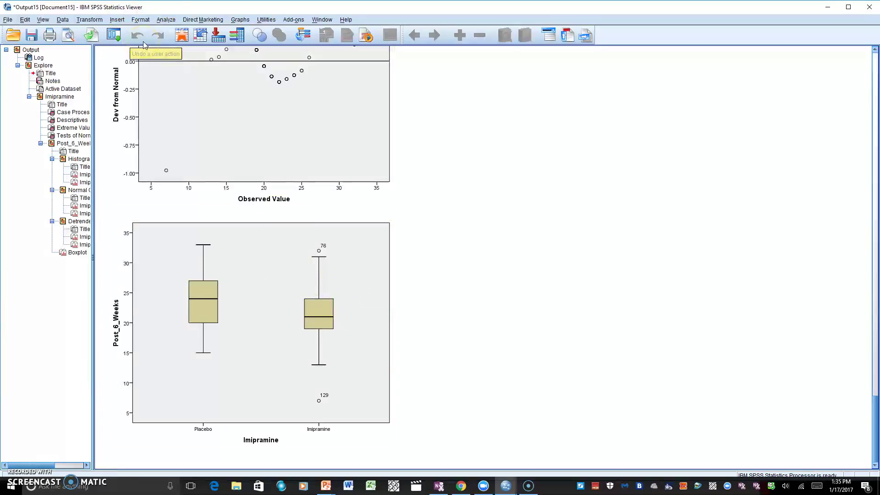
# Open the Analyze menu of analysis types
pyautogui.click(169, 20)
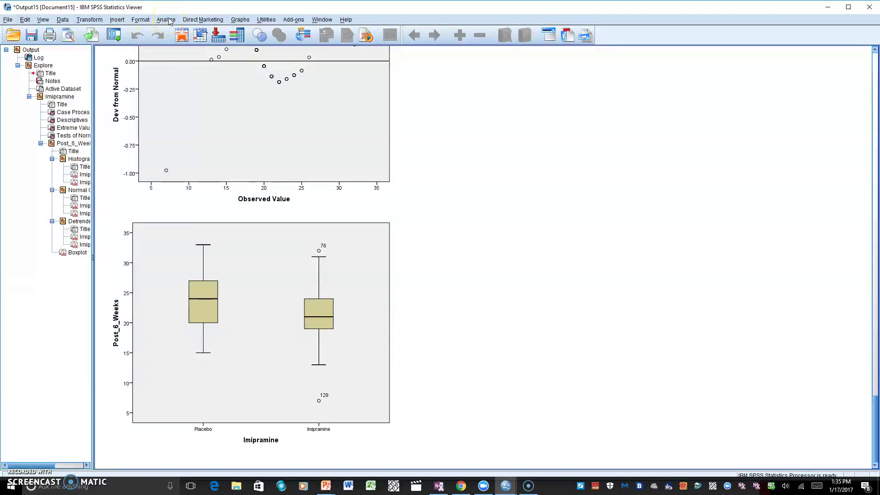
pyautogui.click(168, 20)
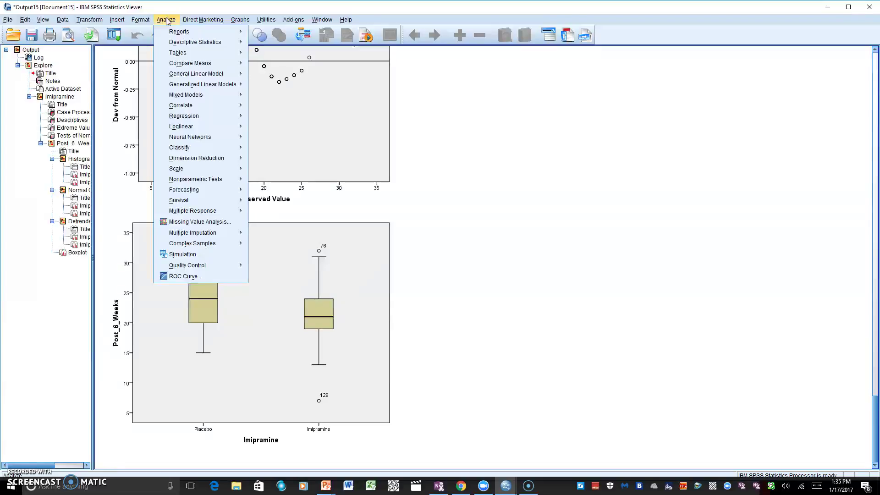
# Choose the Matrix Scatter chart under Legacy Dialogs > Scatter/Dot and reset its settings
pyautogui.click(256, 55)
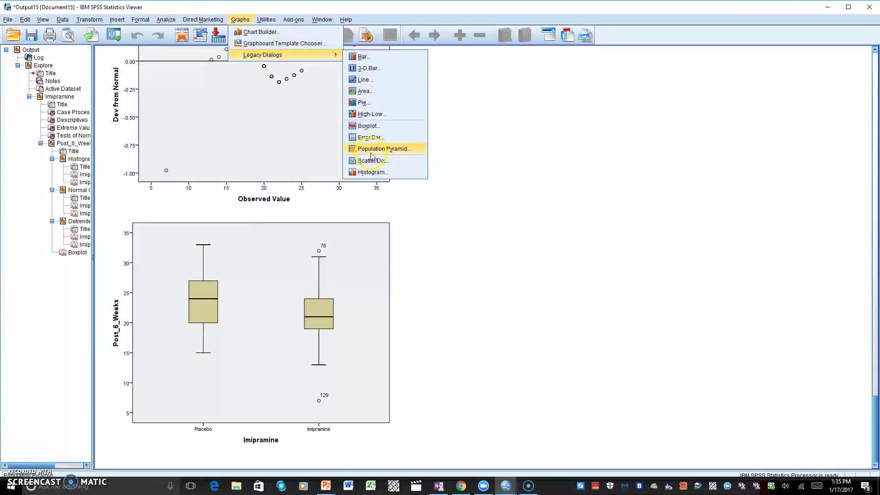
pyautogui.click(374, 161)
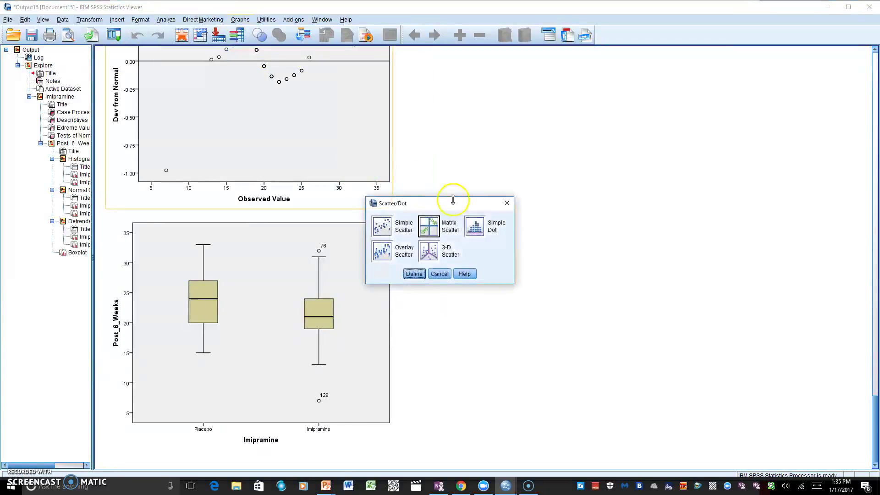
pyautogui.click(435, 225)
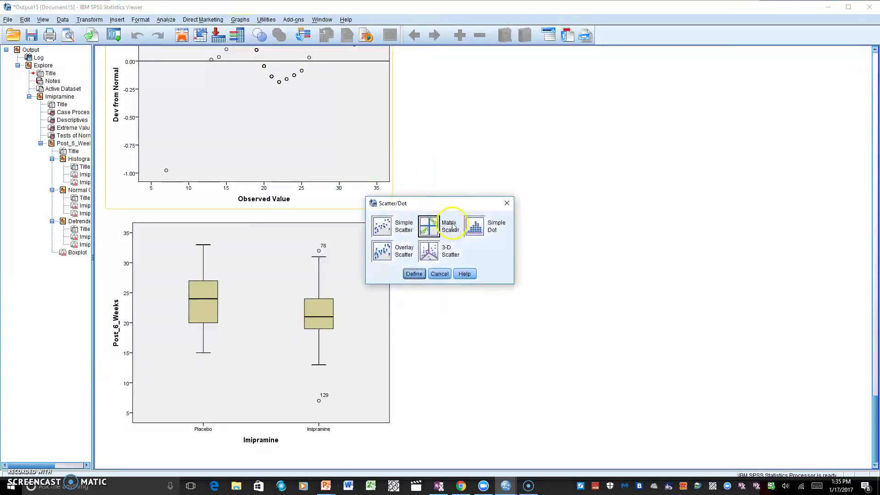
pyautogui.click(428, 229)
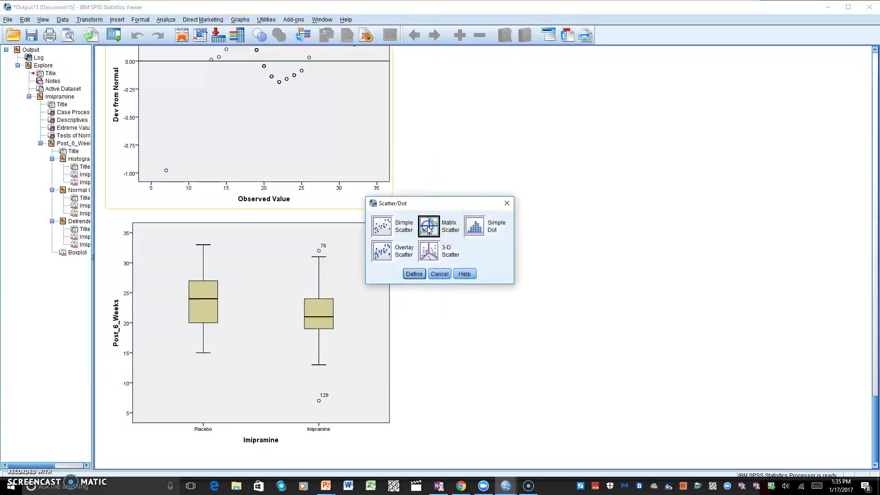
pyautogui.click(414, 273)
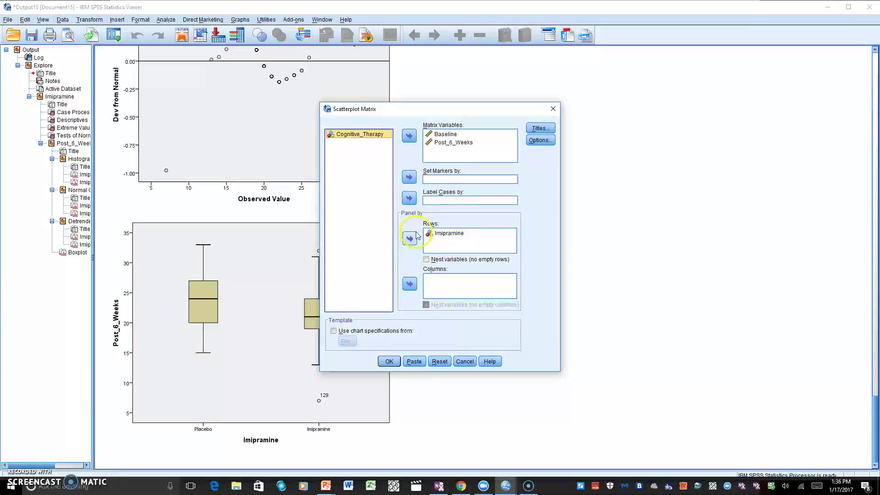
pyautogui.click(441, 361)
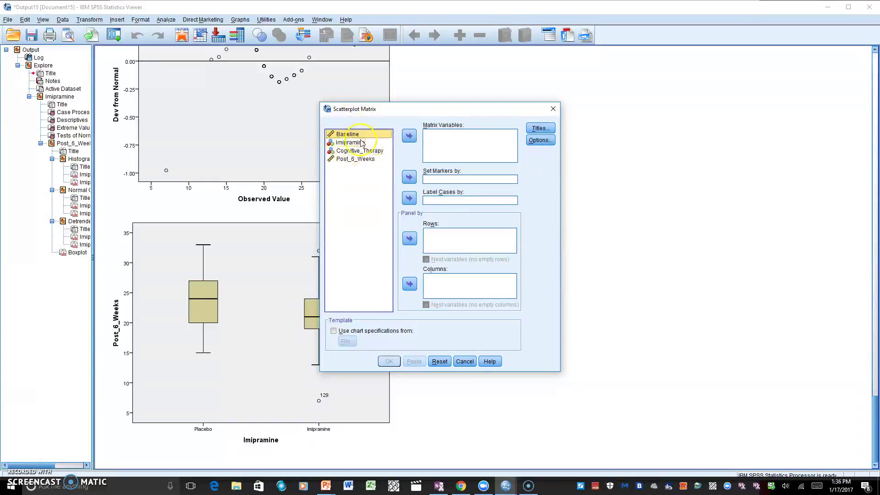
# Plot Post_6_Weeks and Baseline as matrix variables with Imipramine rows, and create the chart
pyautogui.click(357, 159)
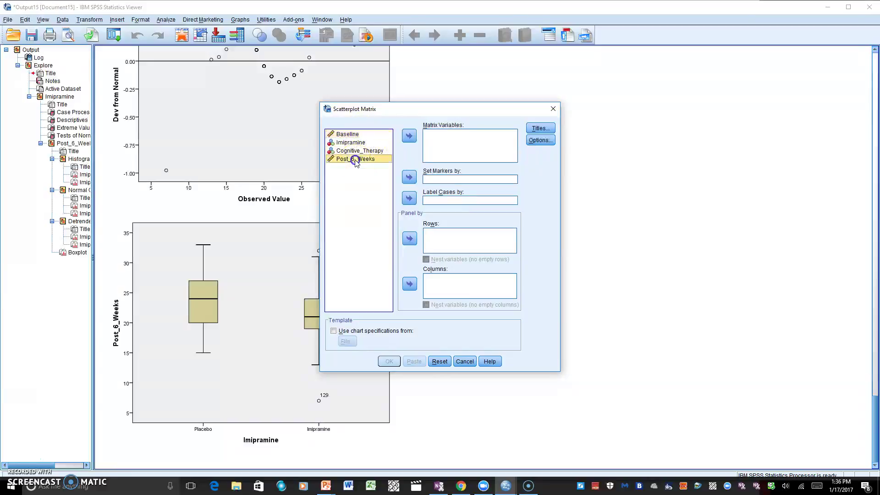
pyautogui.click(411, 136)
pyautogui.click(348, 134)
pyautogui.click(426, 155)
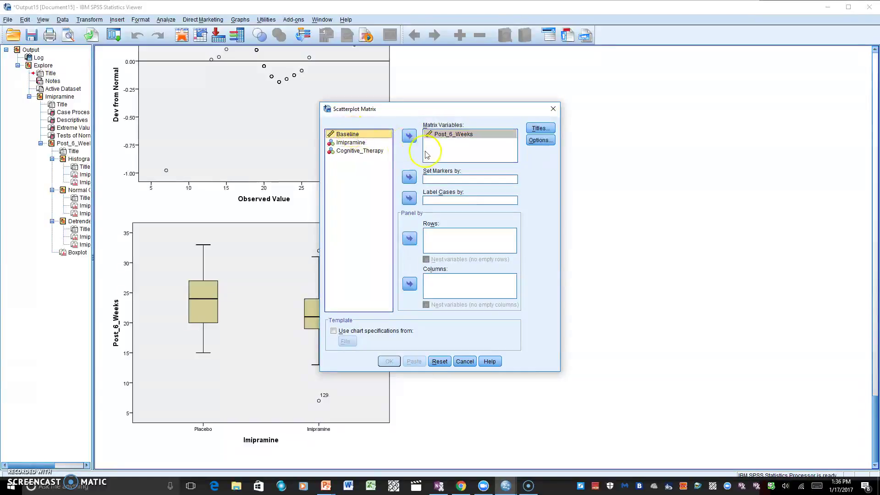
pyautogui.click(409, 136)
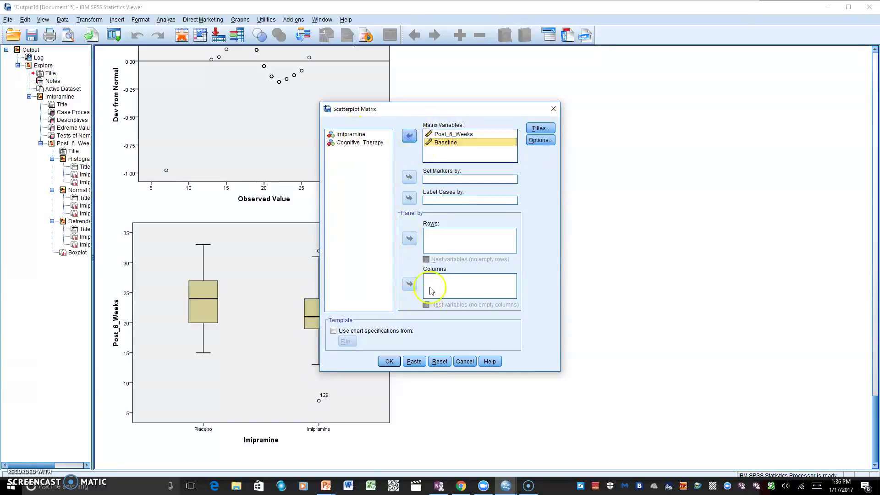
pyautogui.click(352, 134)
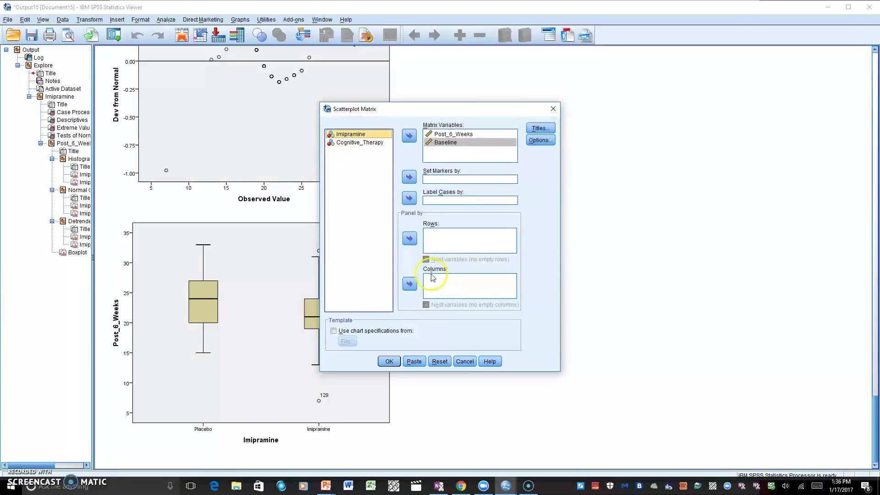
pyautogui.click(409, 239)
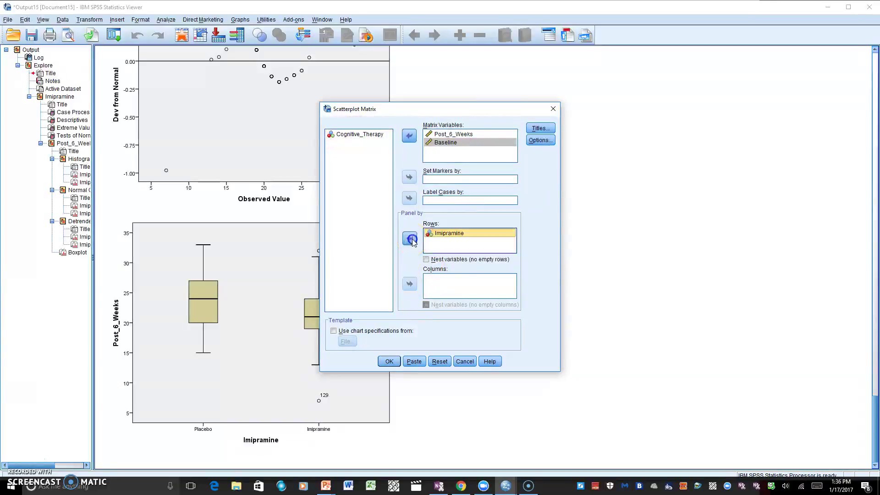
pyautogui.click(389, 362)
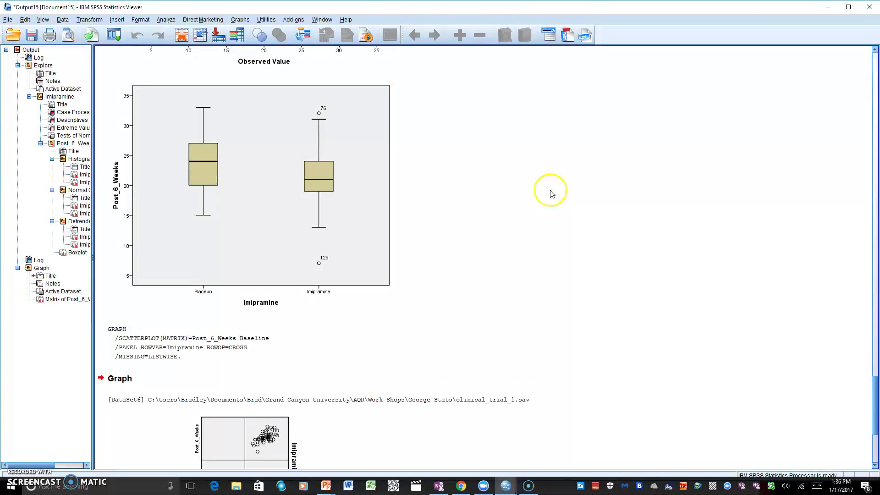
# Scroll through the full scatterplot matrix, then open the Analyze menu
pyautogui.scroll(-5, 543, 149)
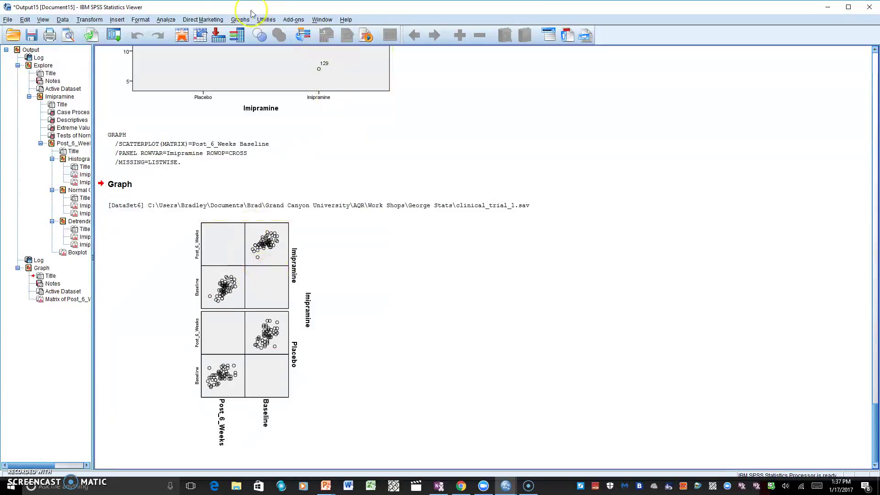
pyautogui.click(166, 20)
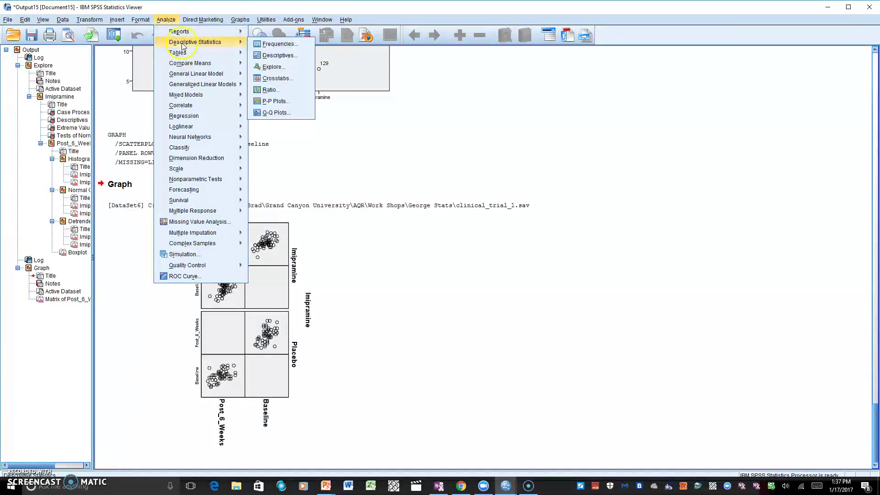
# Reset Univariate and assign Post_6_Weeks dependent, Imipramine fixed factor, Baseline covariate
pyautogui.moveTo(186, 77)
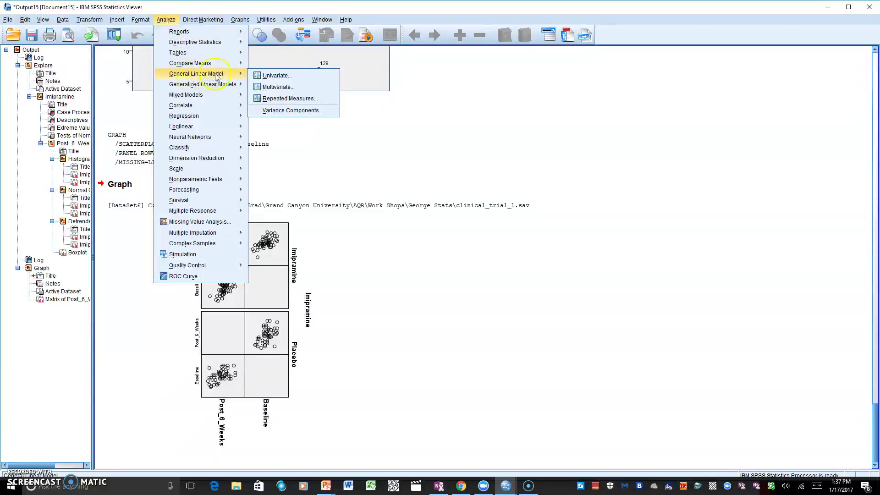
pyautogui.click(278, 79)
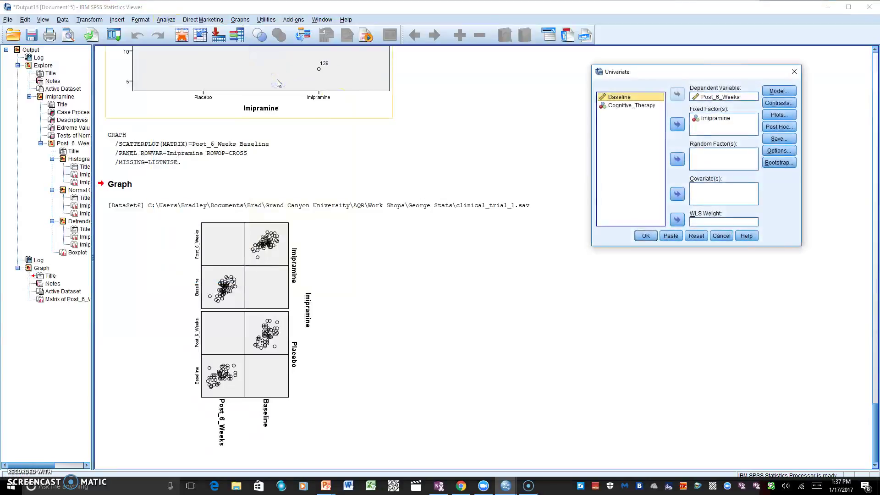
pyautogui.click(695, 236)
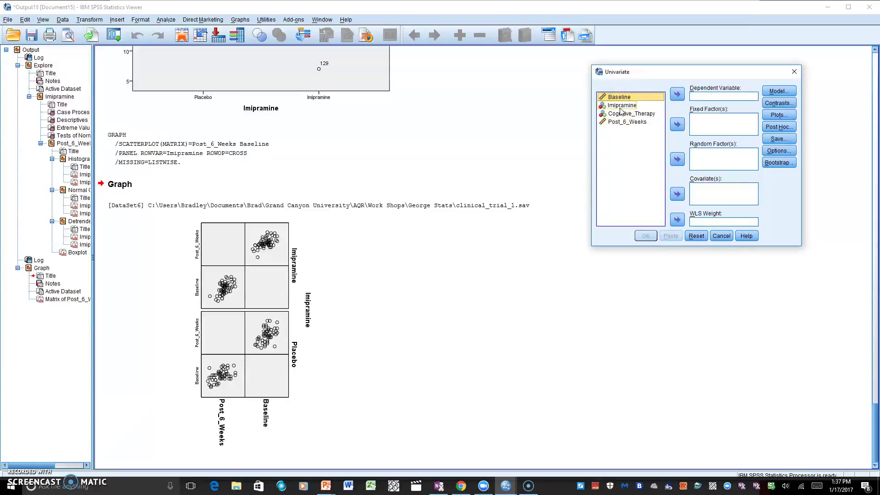
pyautogui.click(621, 105)
pyautogui.click(676, 125)
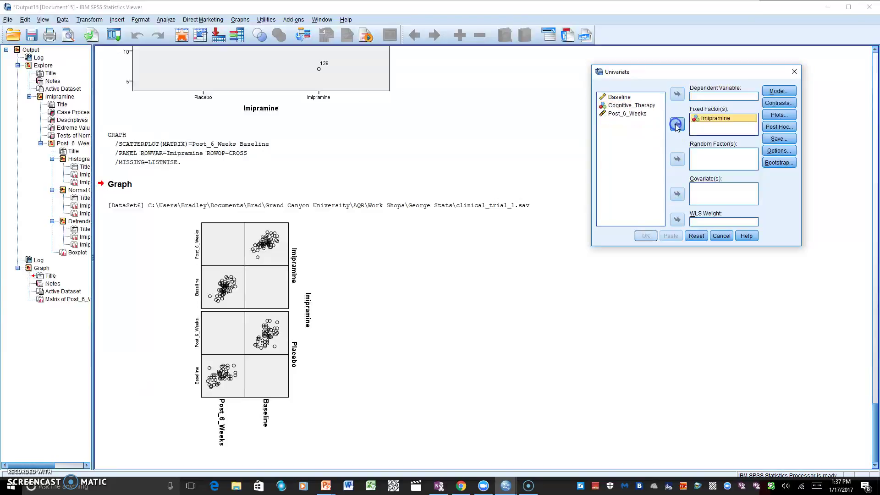
pyautogui.click(621, 97)
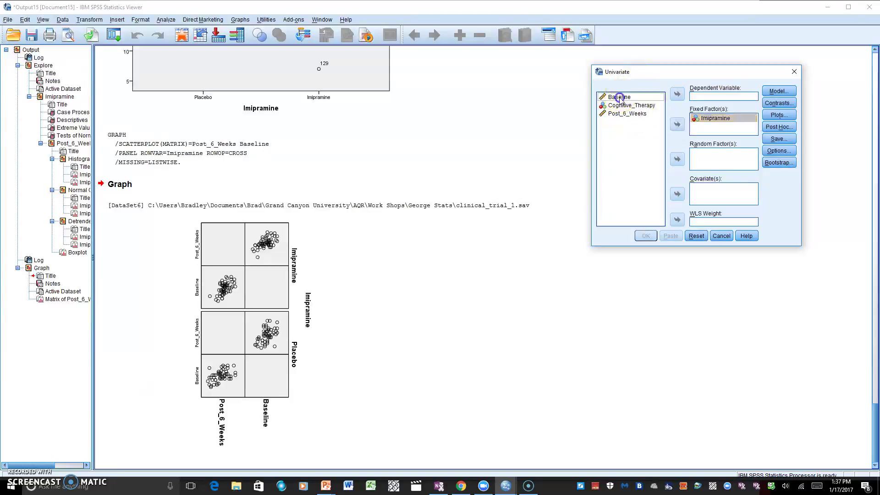
pyautogui.click(678, 194)
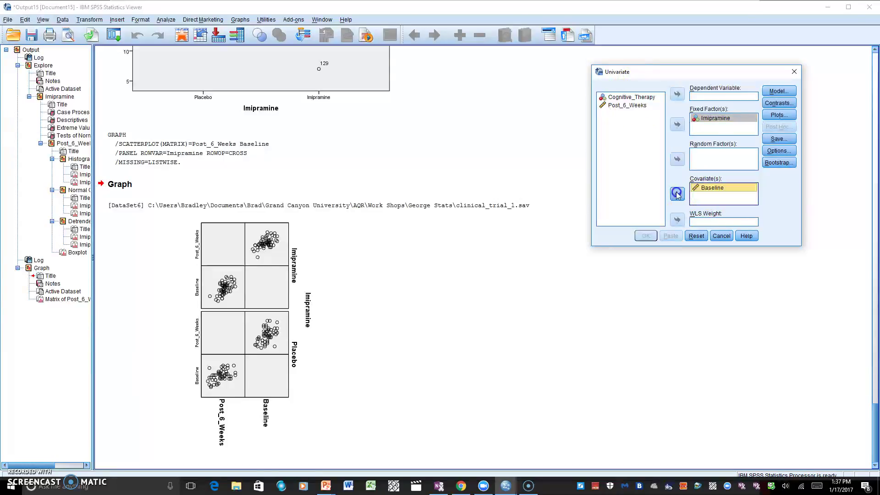
pyautogui.click(627, 105)
pyautogui.click(678, 95)
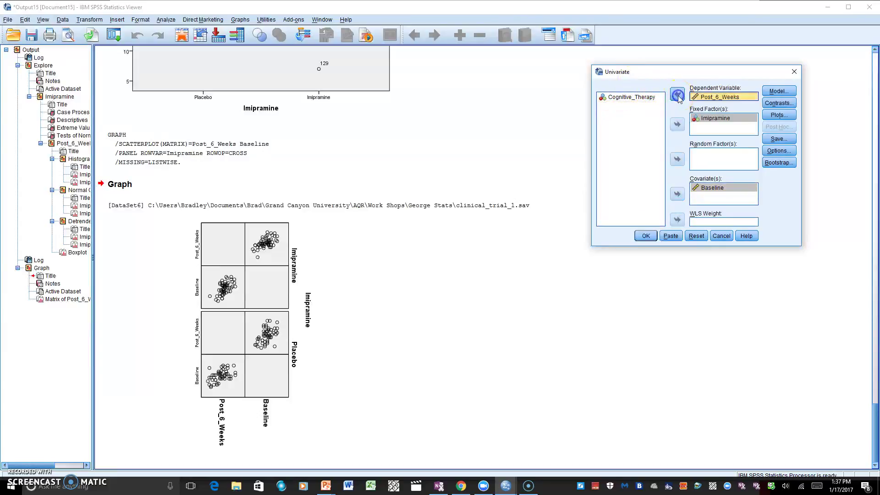
pyautogui.click(774, 90)
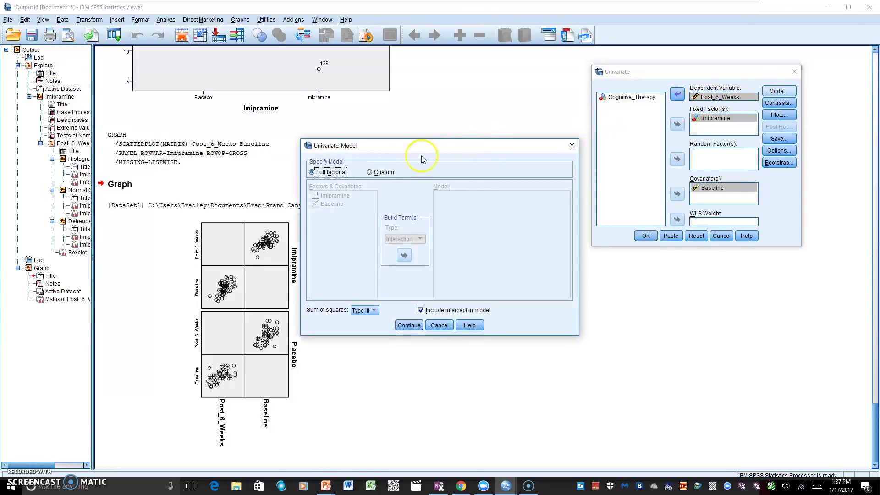
# Build a custom model with Imipramine, Baseline and the Baseline*Imipramine interaction
pyautogui.click(370, 172)
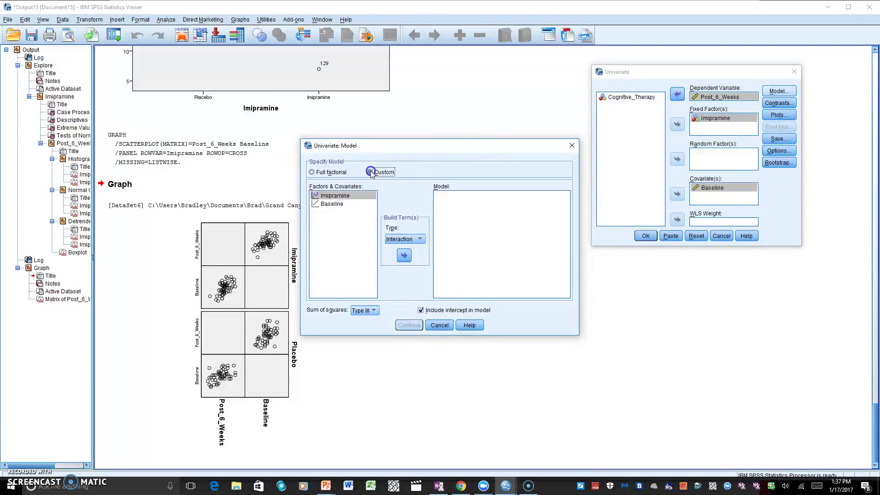
pyautogui.click(403, 255)
pyautogui.click(332, 203)
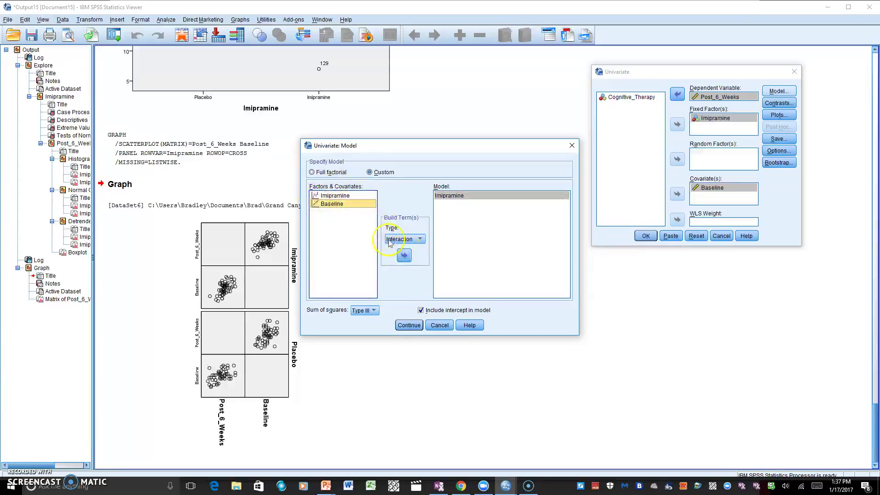
pyautogui.click(404, 255)
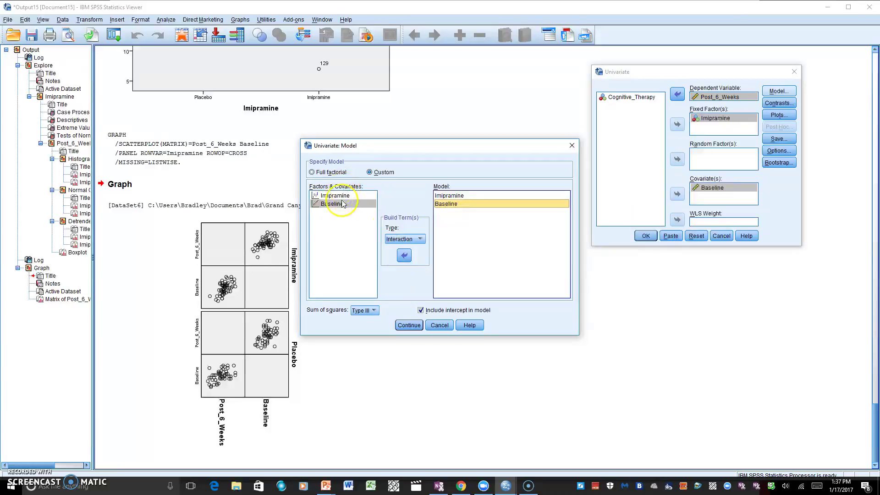
pyautogui.moveTo(348, 195); pyautogui.dragTo(349, 205)
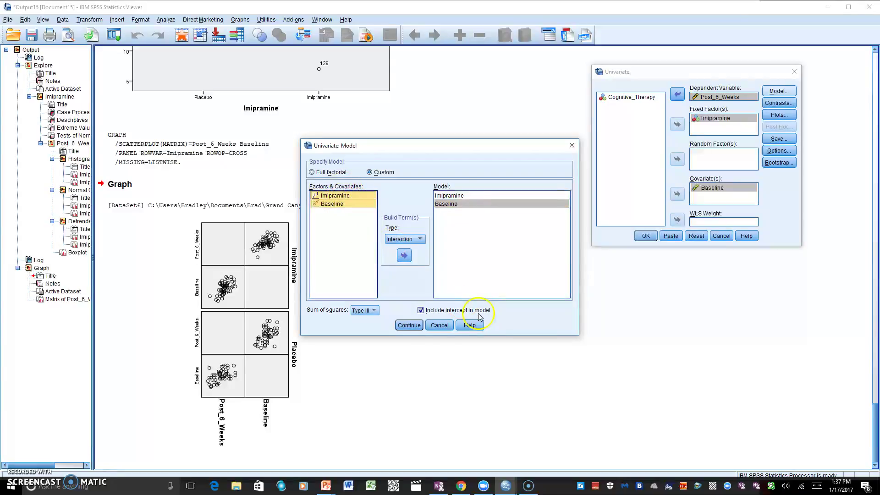
pyautogui.click(404, 255)
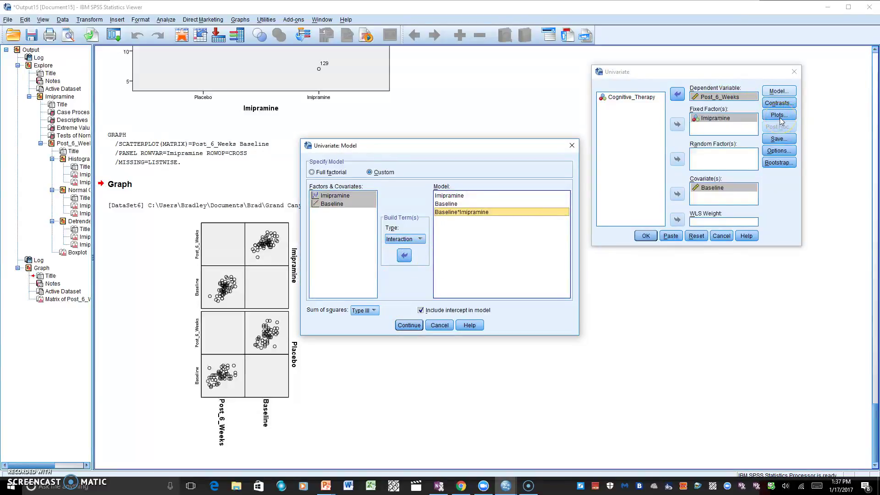
pyautogui.click(407, 325)
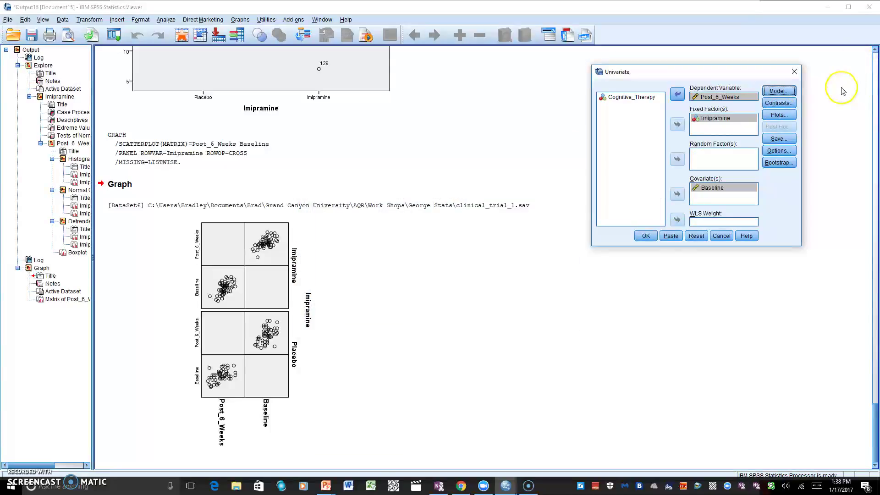
# Add a profile plot with Imipramine on the horizontal axis
pyautogui.click(770, 120)
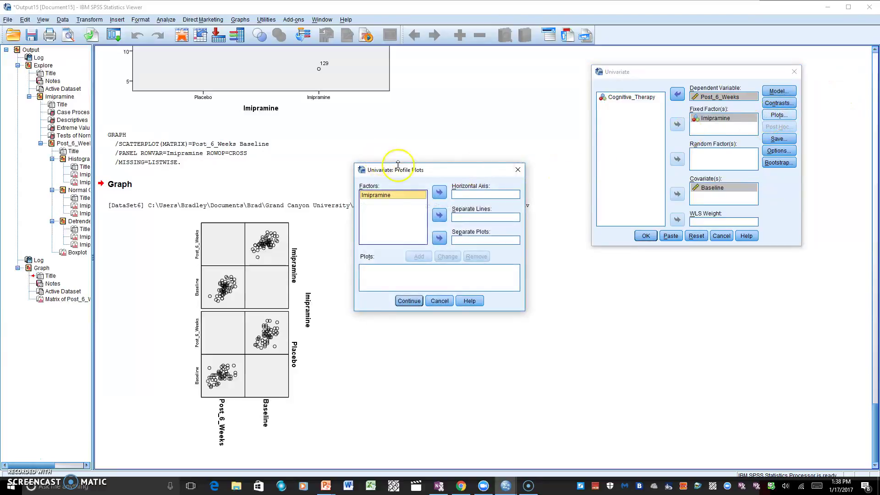
pyautogui.click(439, 192)
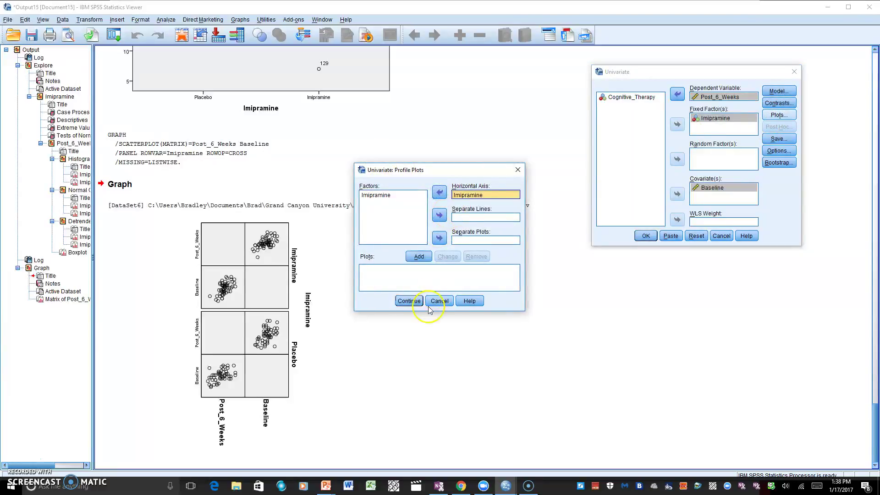
pyautogui.click(419, 257)
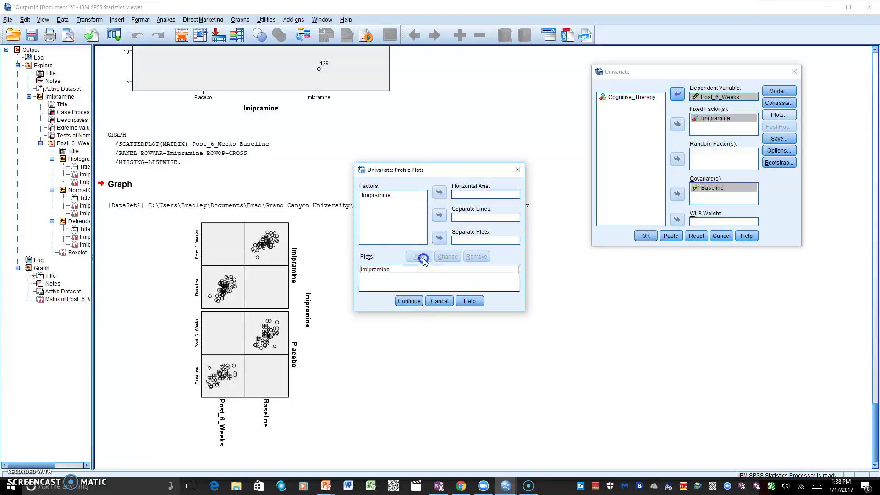
pyautogui.click(414, 301)
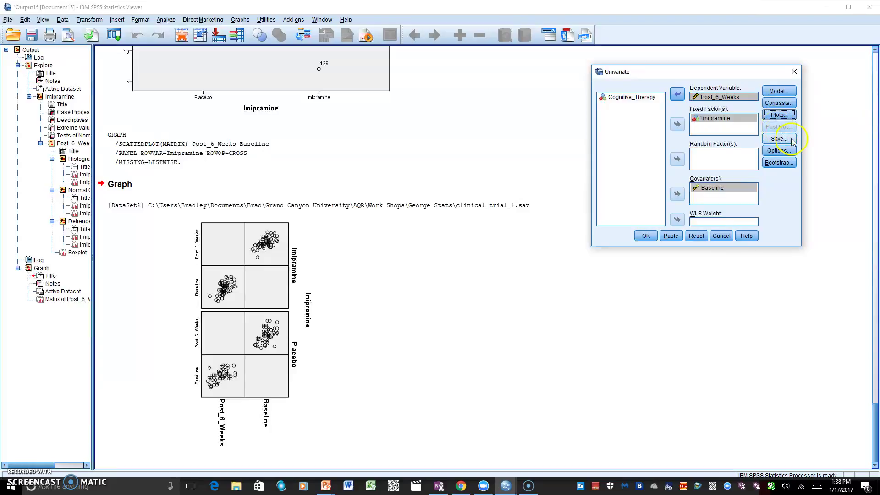
# Display estimated marginal means for (OVERALL) and Imipramine
pyautogui.click(771, 152)
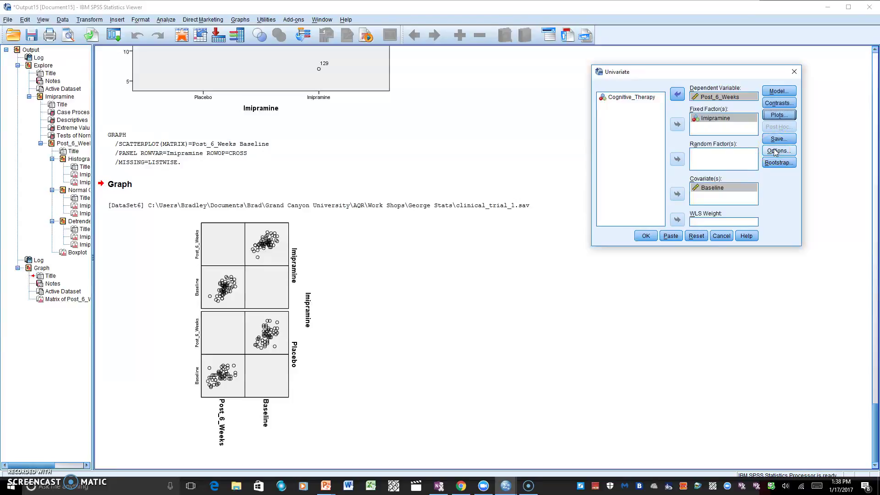
pyautogui.click(774, 152)
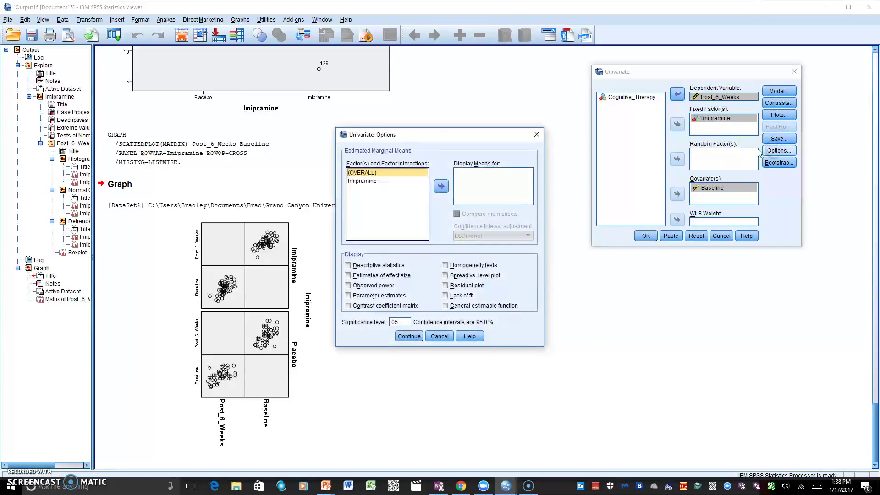
pyautogui.click(390, 173)
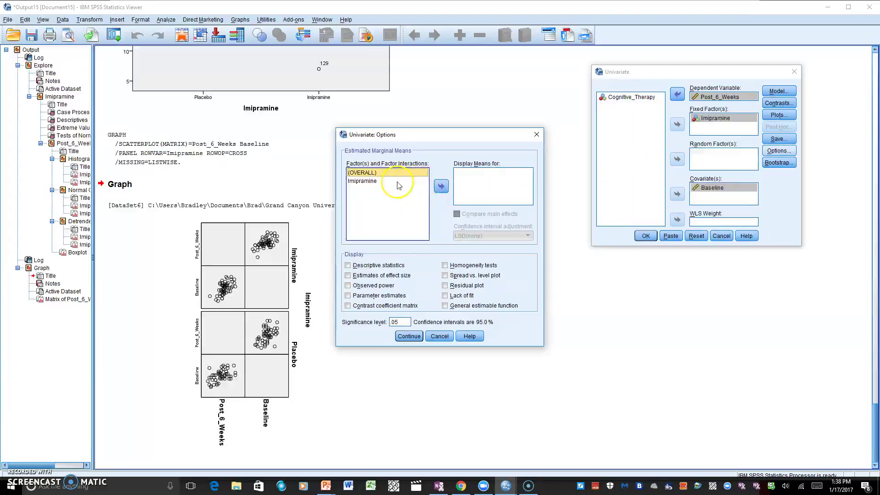
pyautogui.click(448, 190)
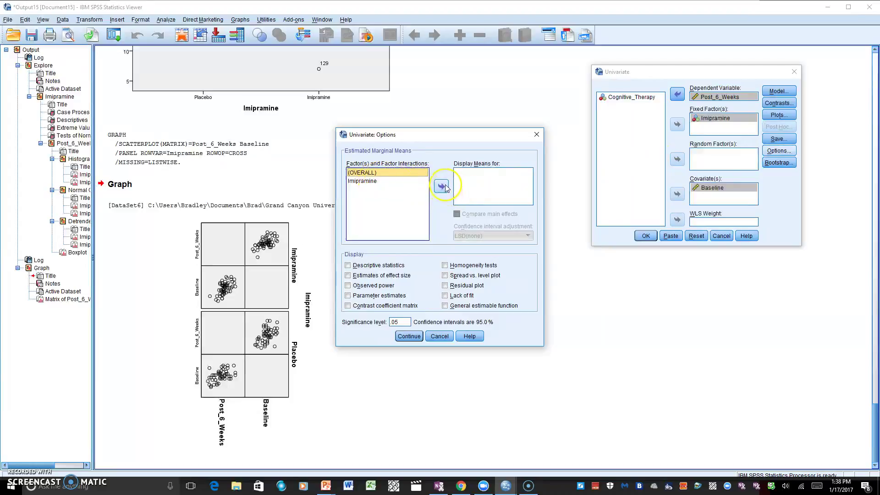
pyautogui.click(366, 181)
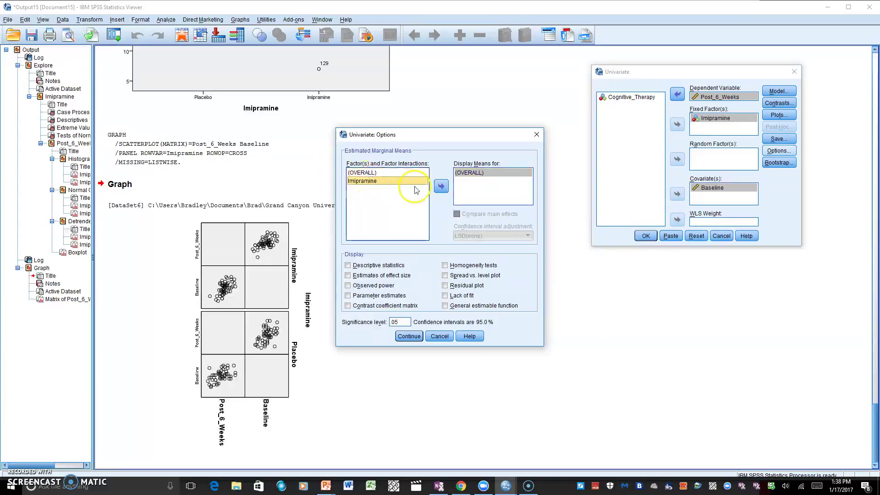
pyautogui.click(441, 187)
# Turn on descriptives, effect size, observed power and homogeneity tests, then run the ANCOVA
pyautogui.click(348, 266)
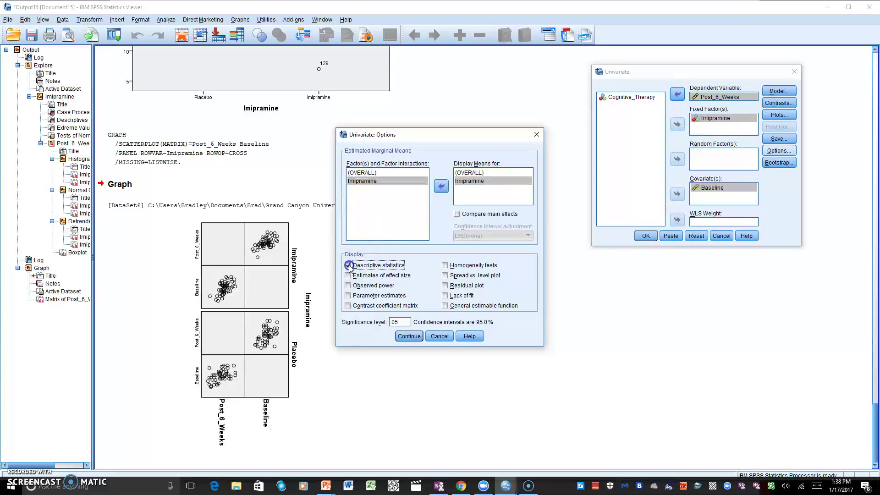
pyautogui.click(350, 275)
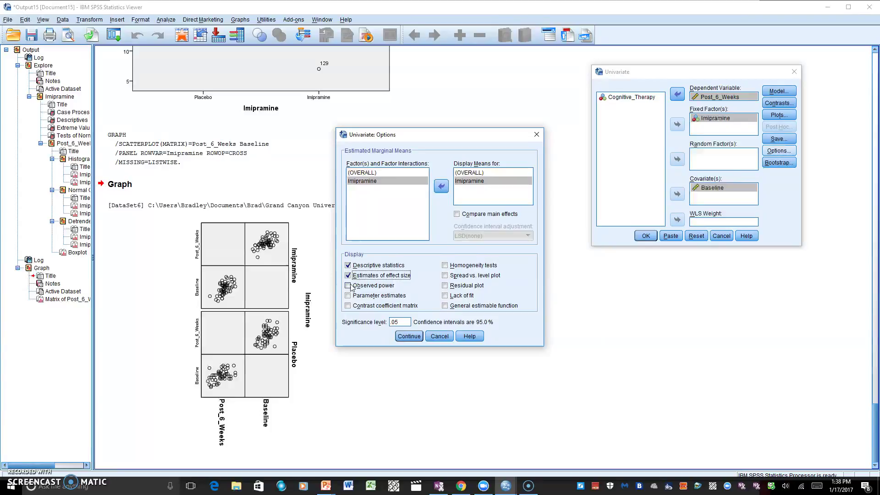
pyautogui.click(348, 287)
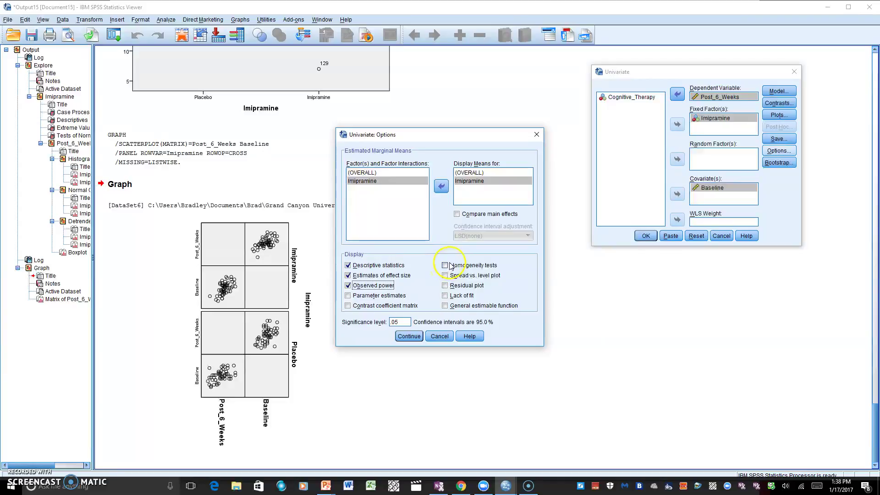
pyautogui.click(444, 266)
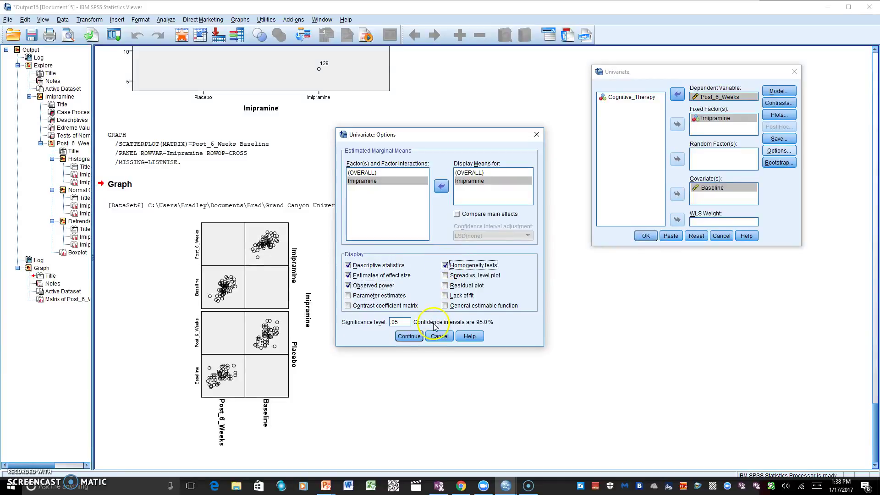
pyautogui.click(408, 337)
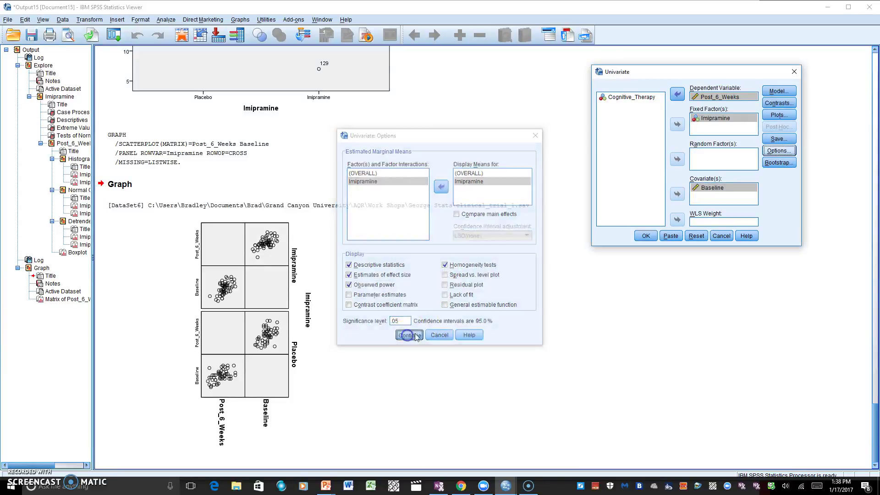
pyautogui.click(650, 235)
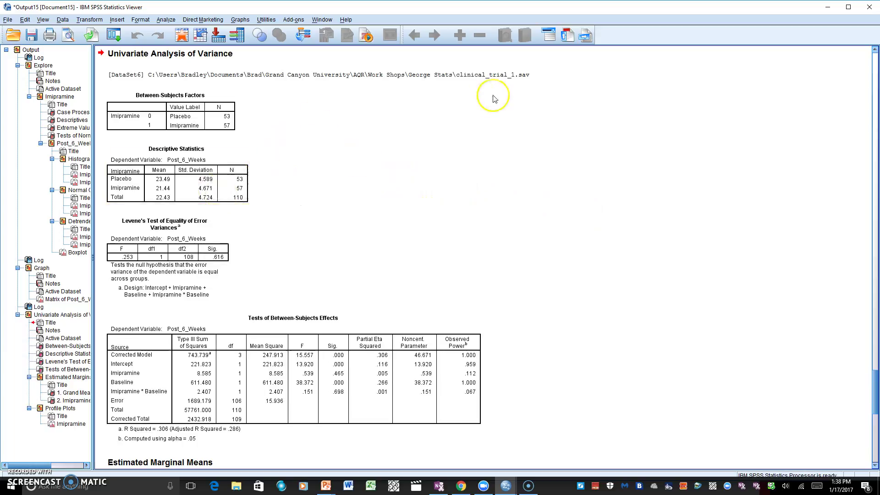
# Select the Tests of Between-Subjects Effects table, where Imipramine*Baseline has Sig. .698
pyautogui.click(287, 372)
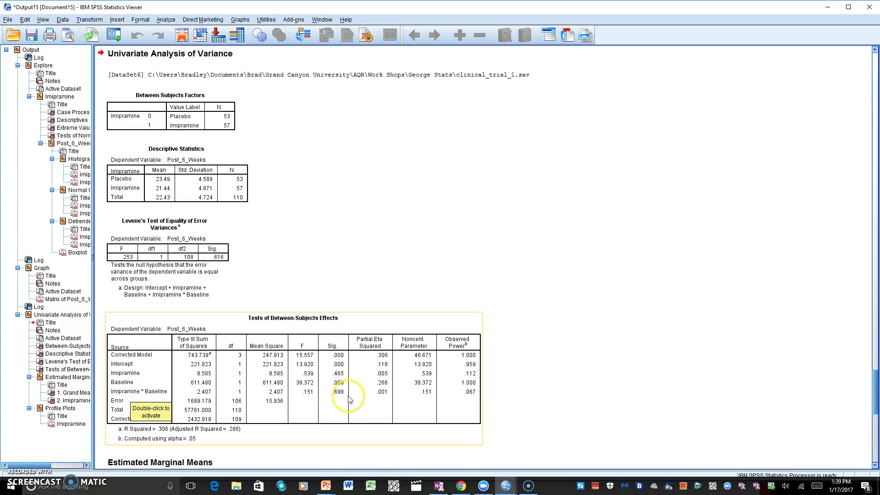
# Reopen Univariate and switch its model to Full factorial, dropping the Baseline*Imipramine term
pyautogui.click(165, 19)
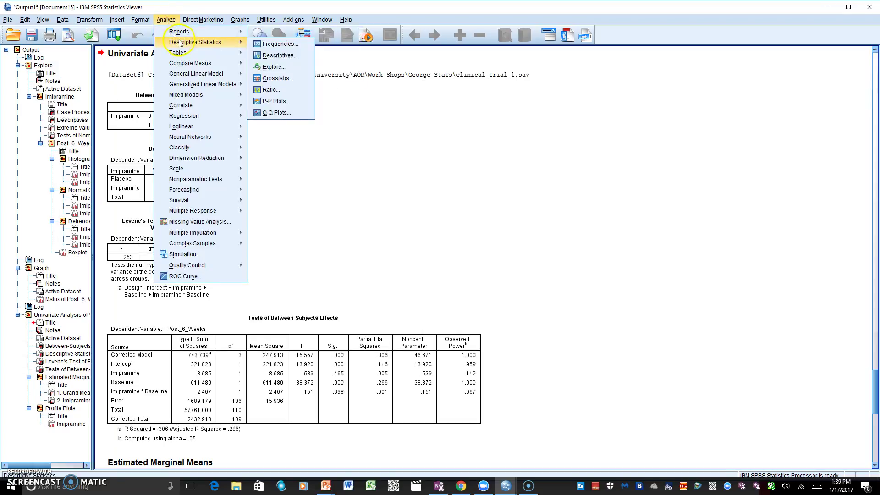
pyautogui.moveTo(183, 55)
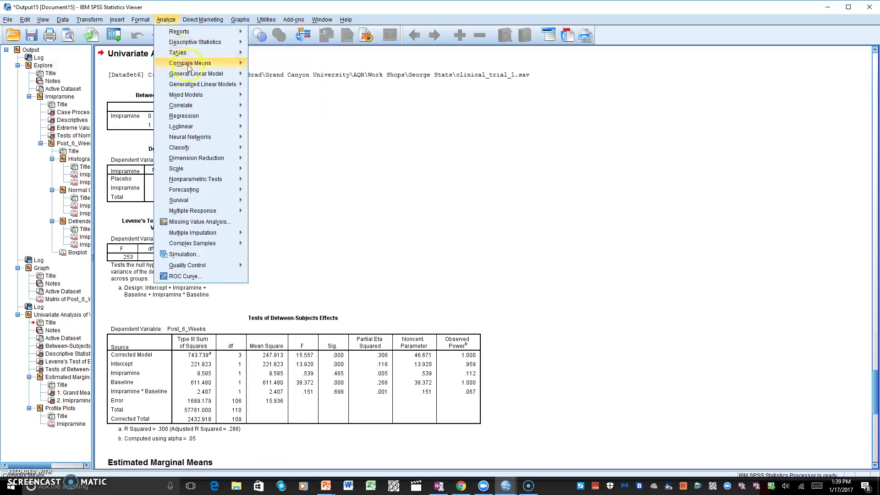
pyautogui.moveTo(202, 76)
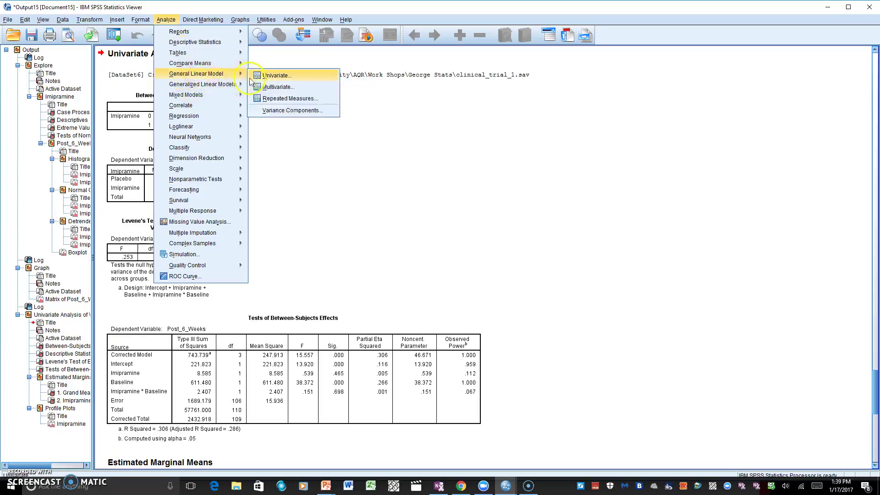
pyautogui.click(276, 76)
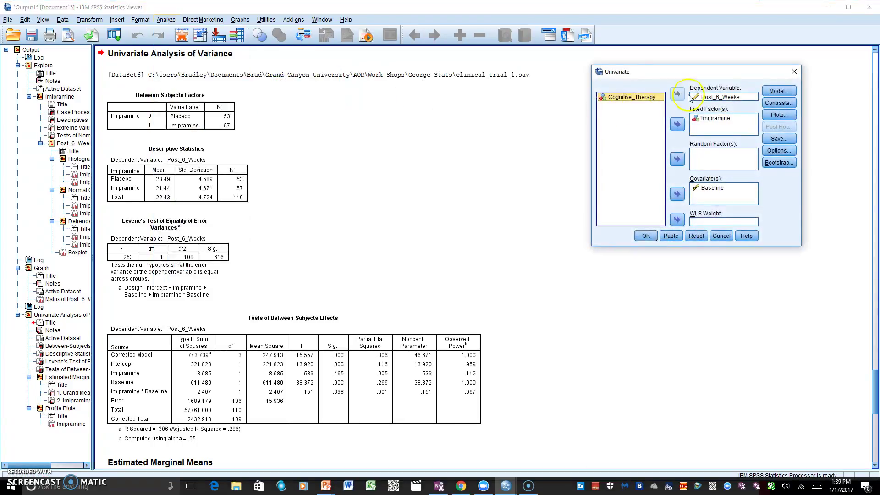
pyautogui.click(778, 90)
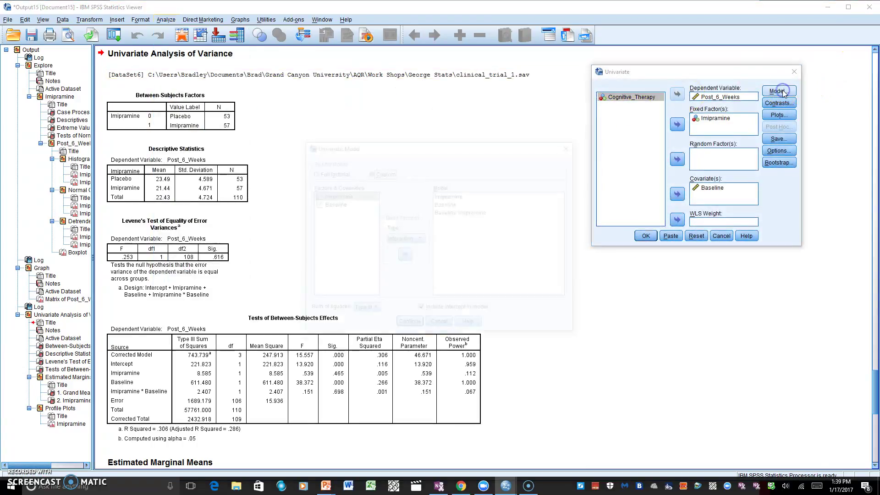
pyautogui.click(312, 172)
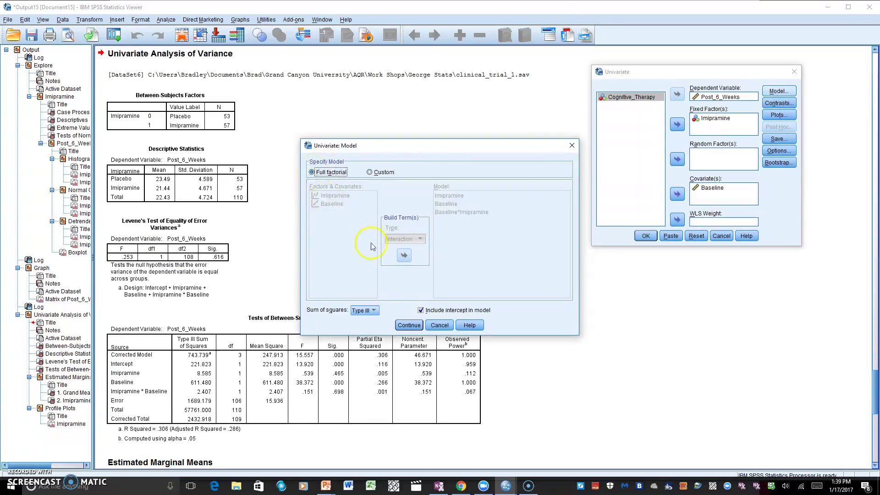
pyautogui.click(410, 325)
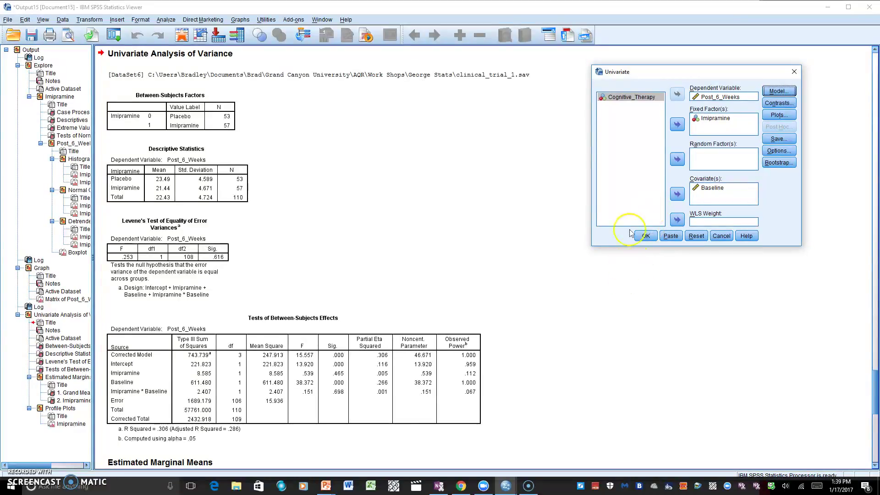
# Rerun the ANCOVA and select the new between-subjects table showing Imipramine Sig. .038
pyautogui.click(646, 236)
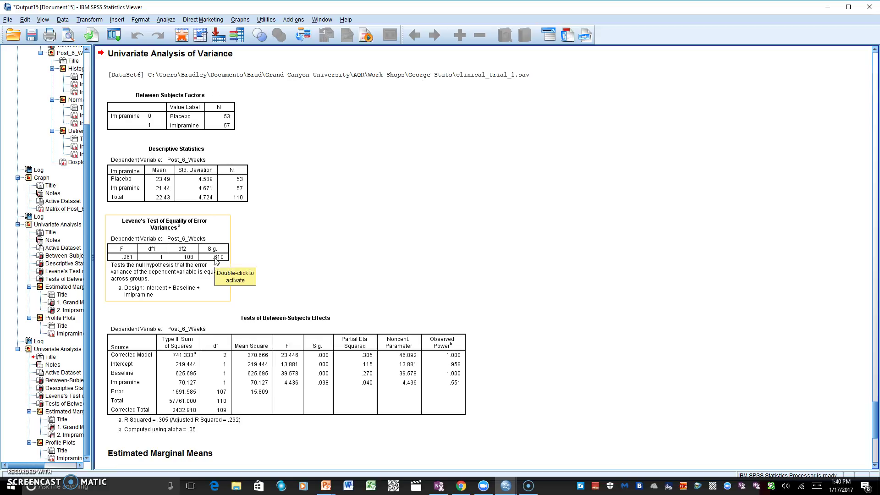
pyautogui.click(243, 317)
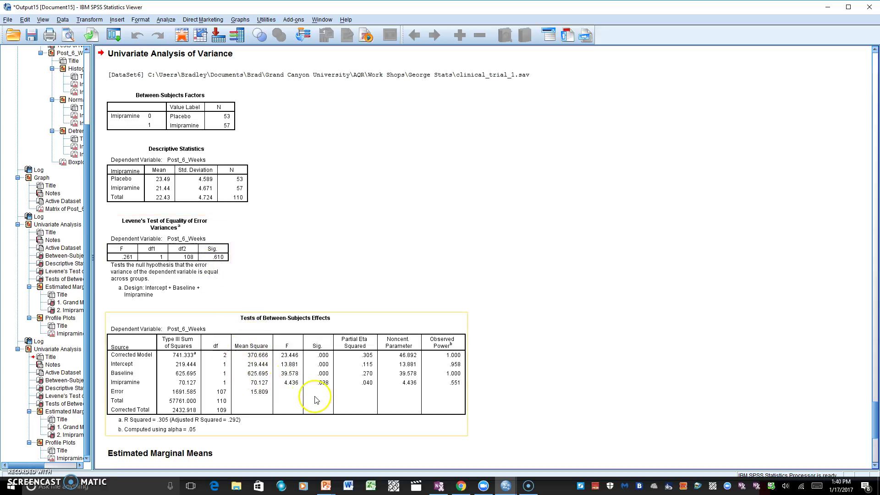